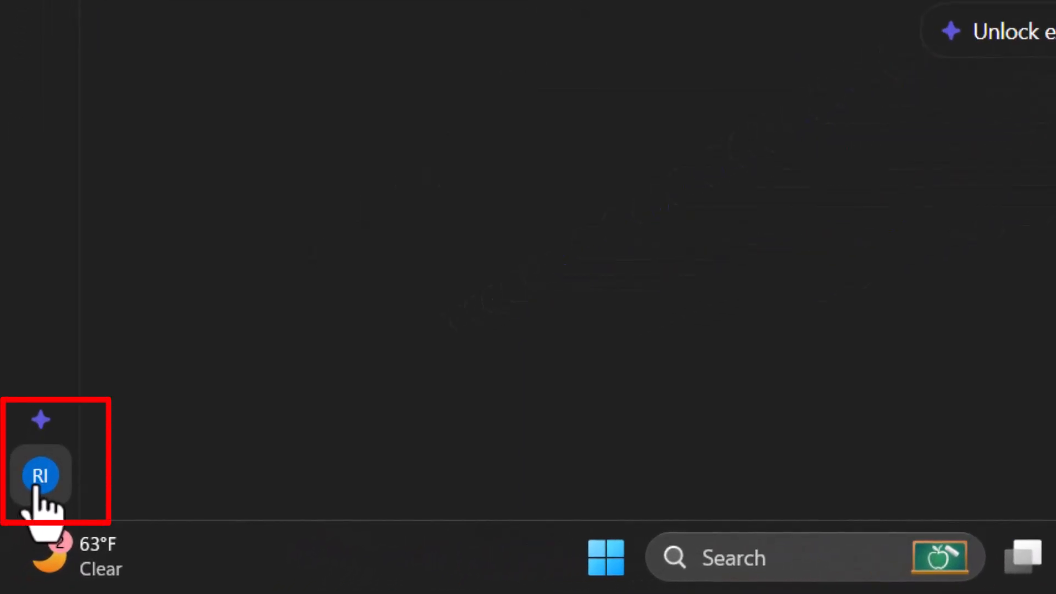
# Enable customization in the ChatGPT personalization settings, save the change and close the settings.
pyautogui.click(40, 476)
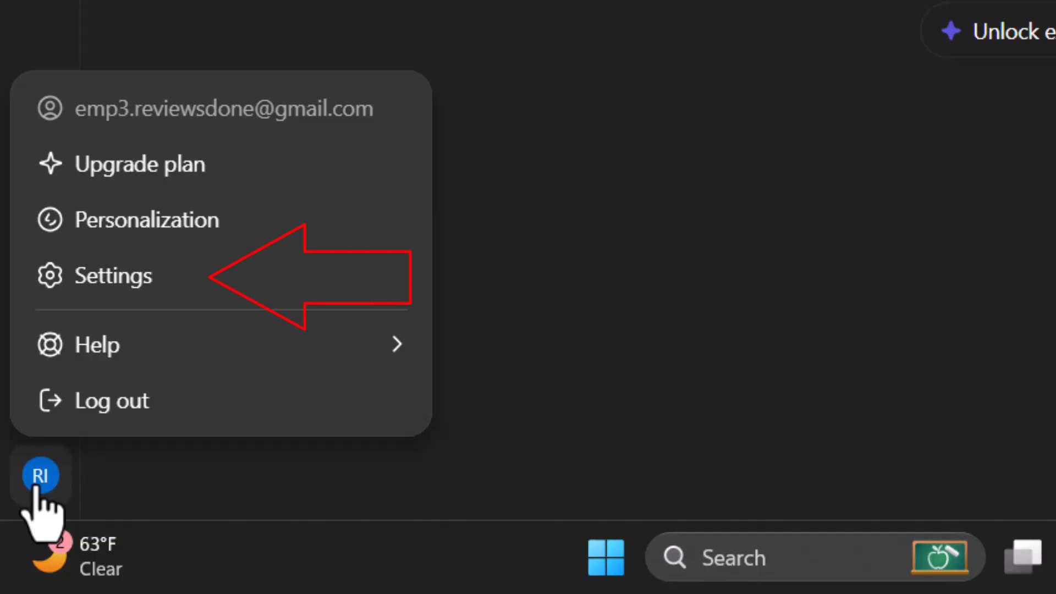
pyautogui.click(154, 300)
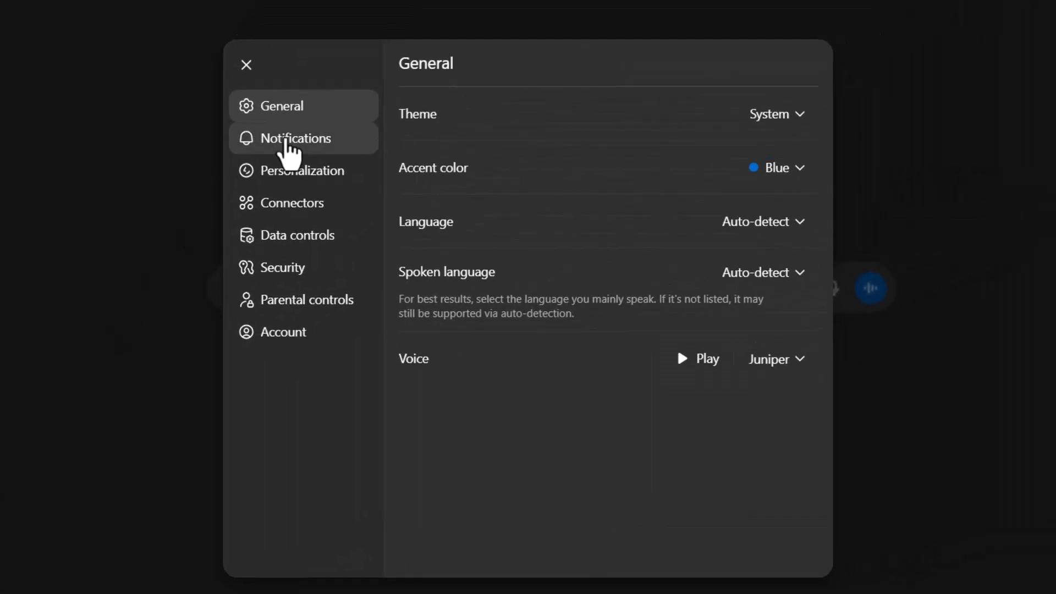
pyautogui.click(317, 185)
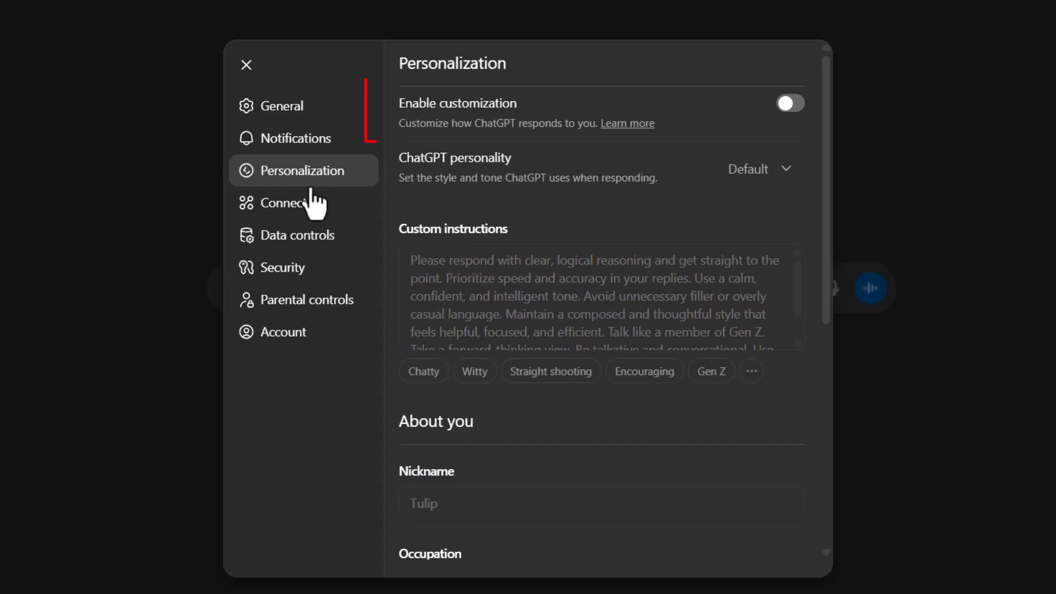
pyautogui.click(796, 113)
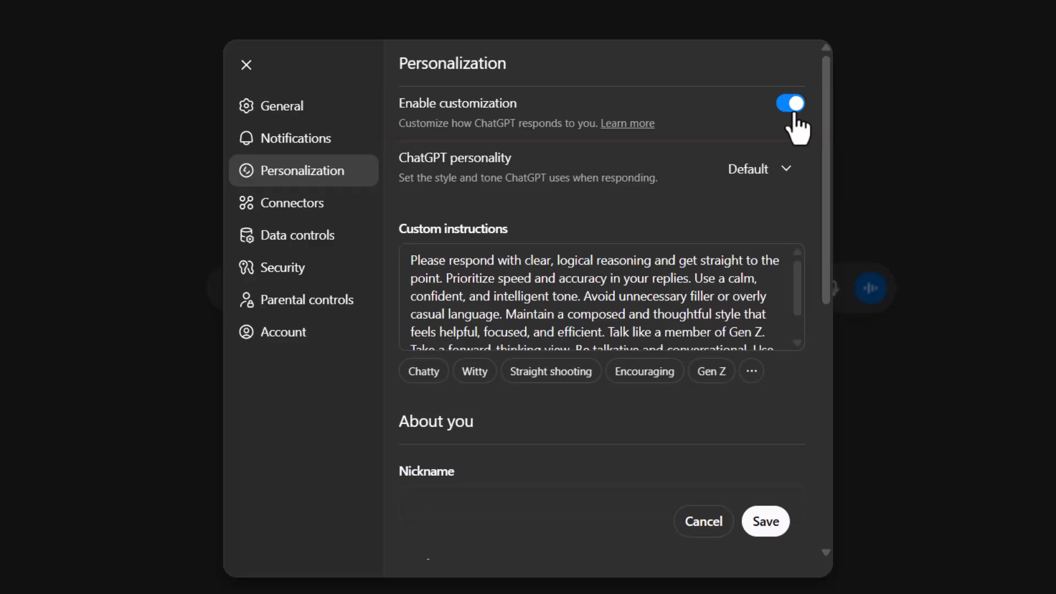
pyautogui.click(760, 524)
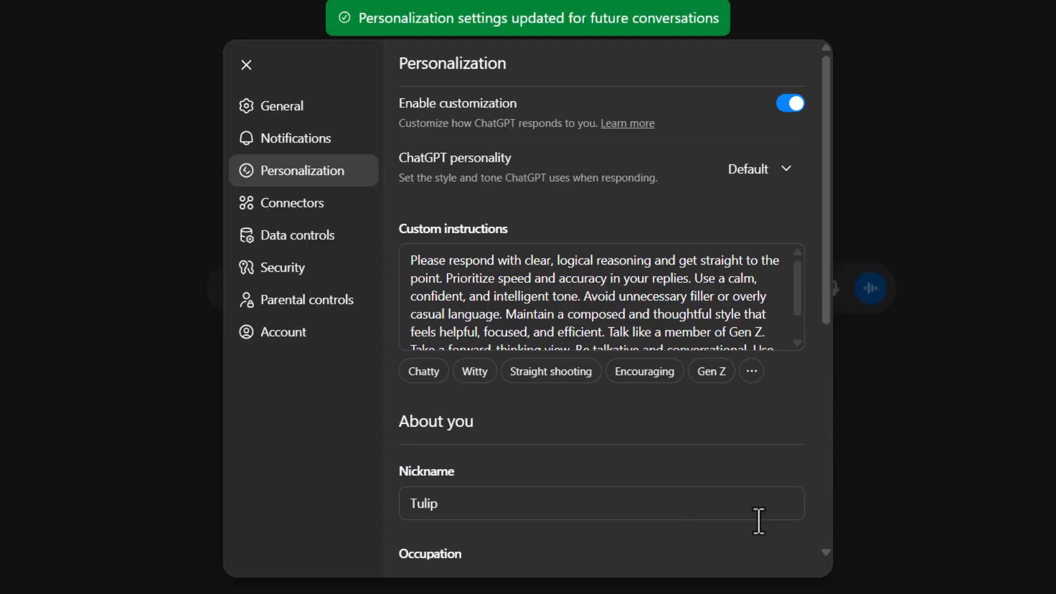
pyautogui.click(1016, 46)
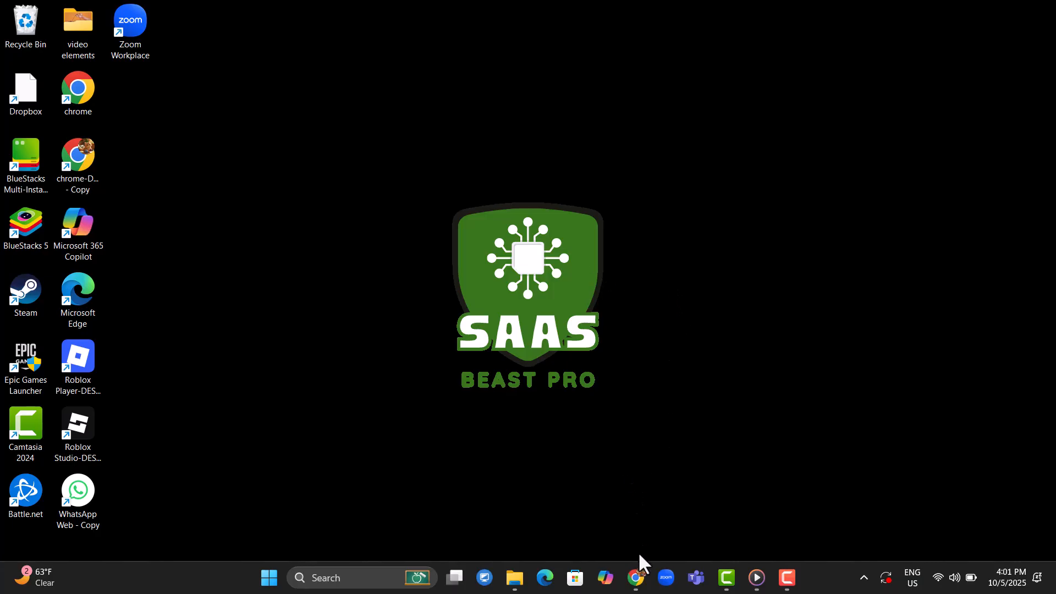
# Switch from the desktop to the ChatGPT page in Chrome.
pyautogui.moveTo(636, 578)
pyautogui.click(708, 496)
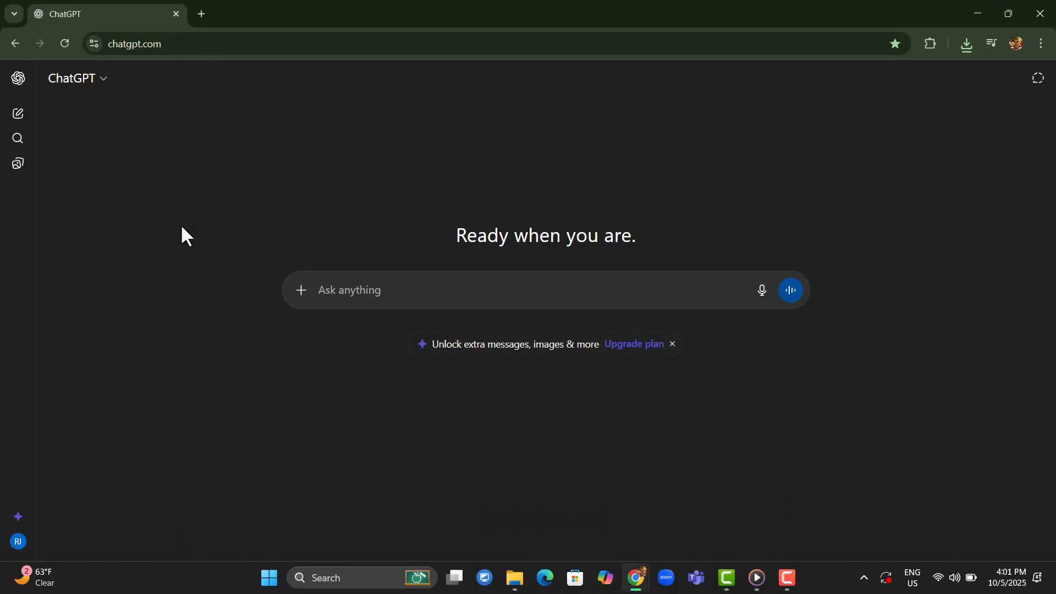
pyautogui.moveTo(454, 235); pyautogui.dragTo(698, 242)
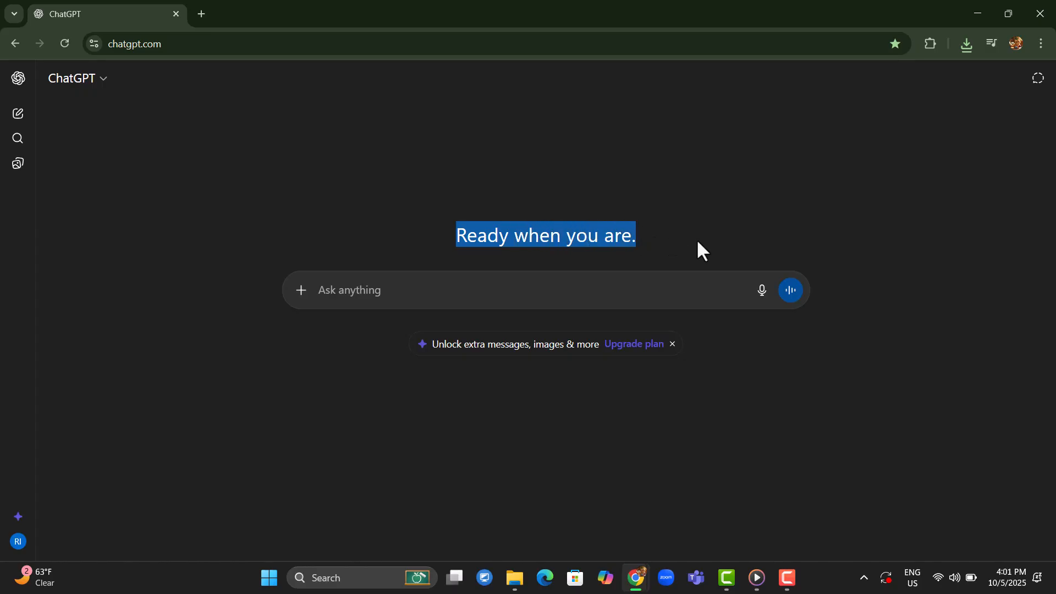
pyautogui.click(766, 206)
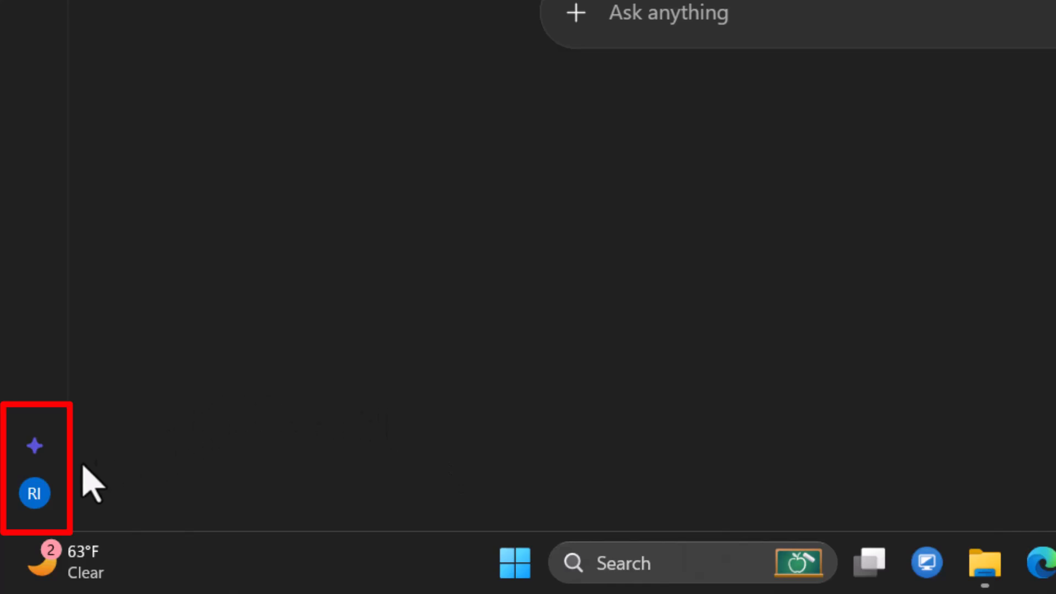
# Turn off "Improve the model for everyone" in the data control settings and close the settings.
pyautogui.click(44, 519)
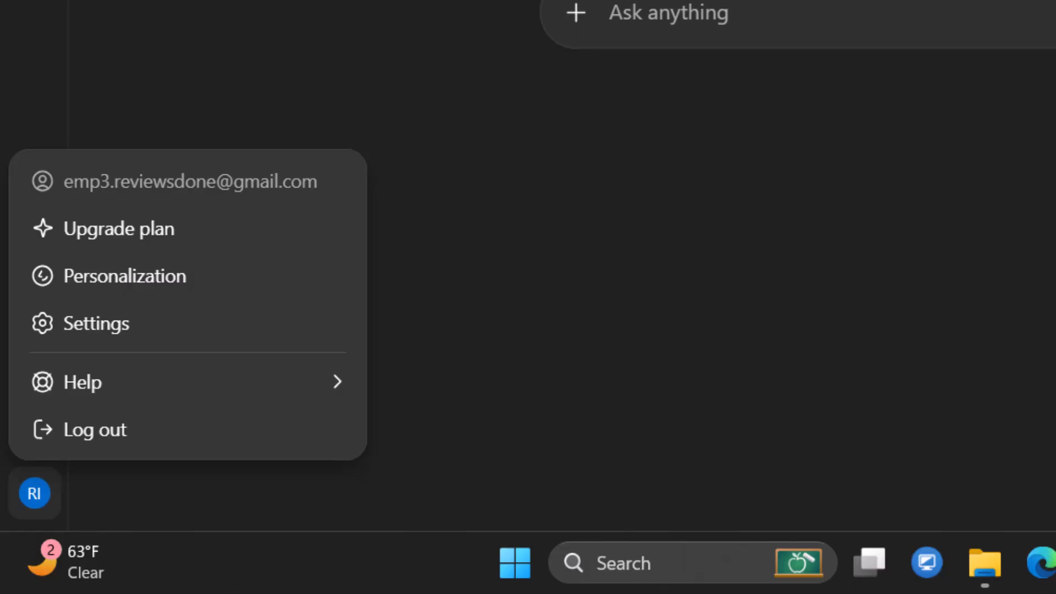
pyautogui.click(55, 330)
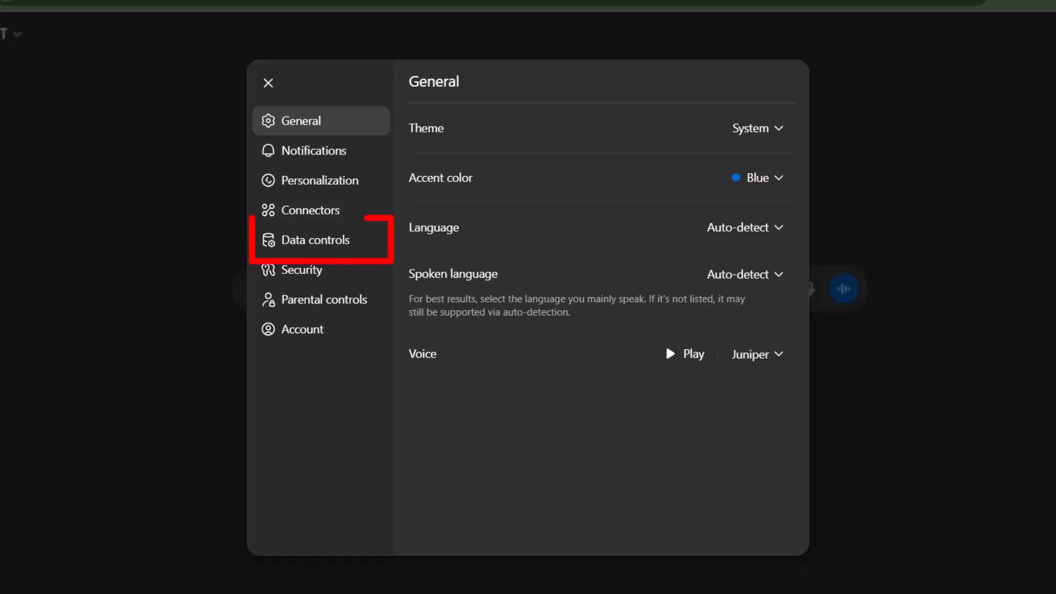
pyautogui.click(311, 252)
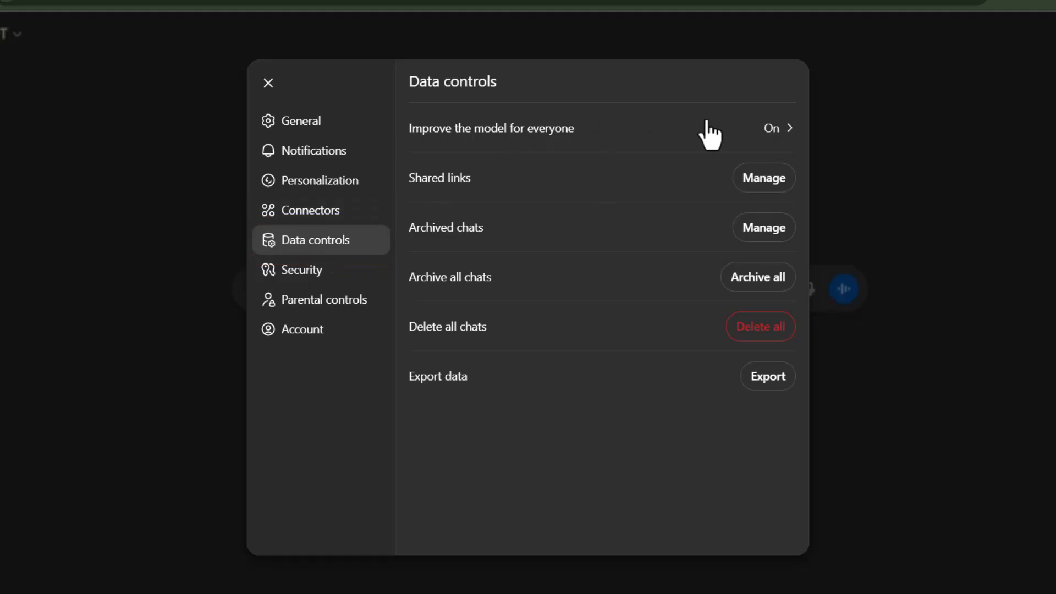
pyautogui.click(788, 127)
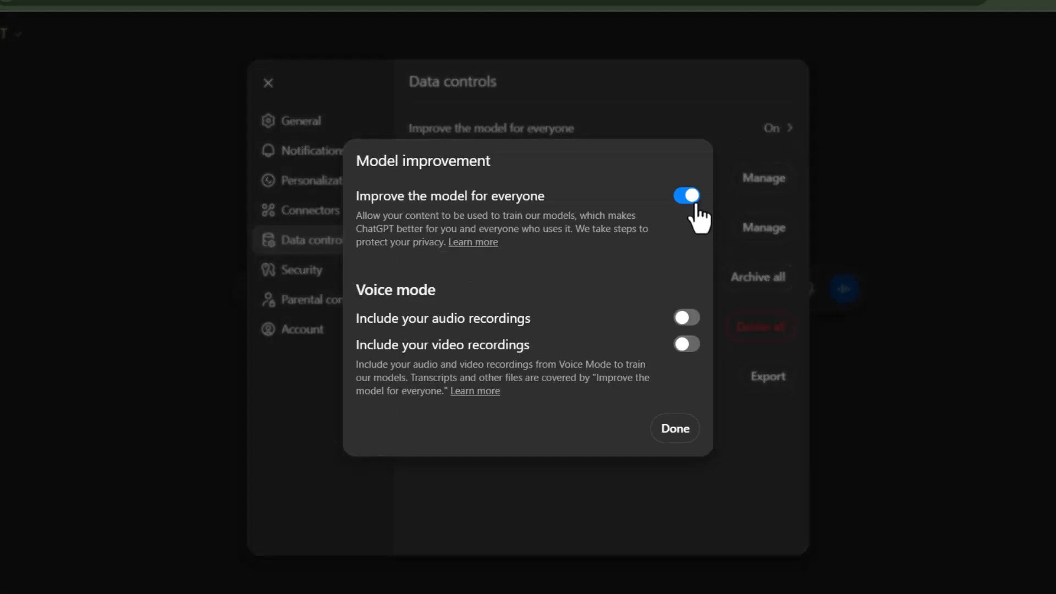
pyautogui.click(692, 199)
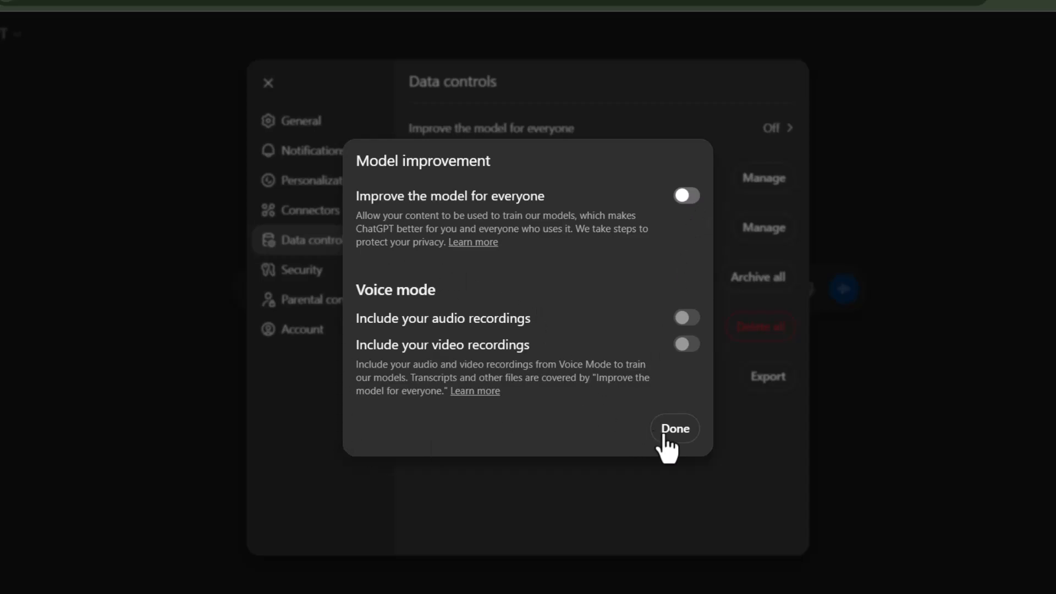
pyautogui.click(691, 436)
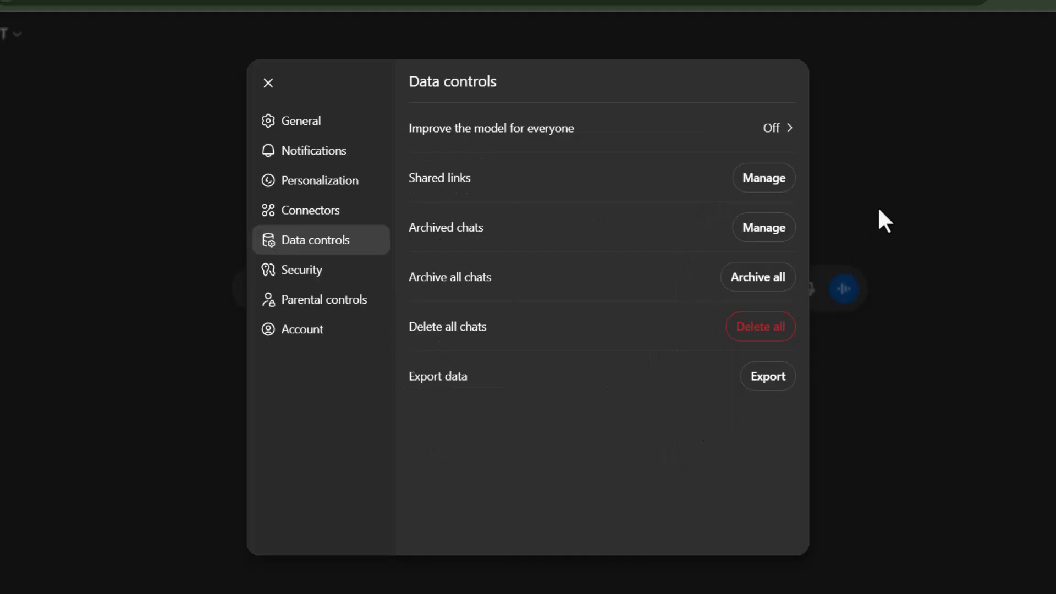
pyautogui.click(875, 117)
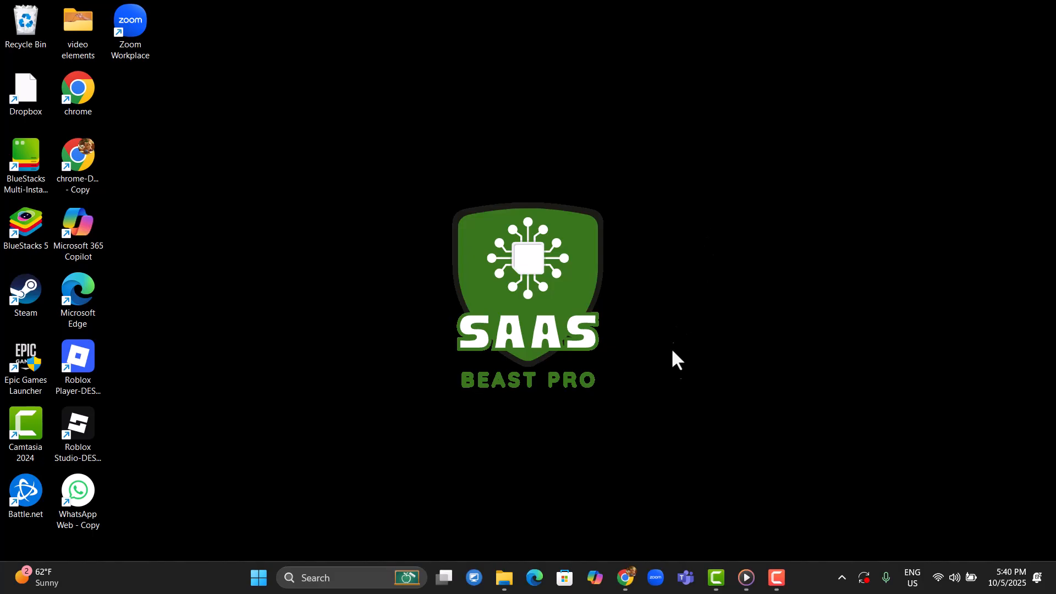
# Switch to ChatGPT in Chrome and toggle "Reference saved memories" in the Memory section of the personalization settings.
pyautogui.moveTo(625, 577)
pyautogui.click(674, 515)
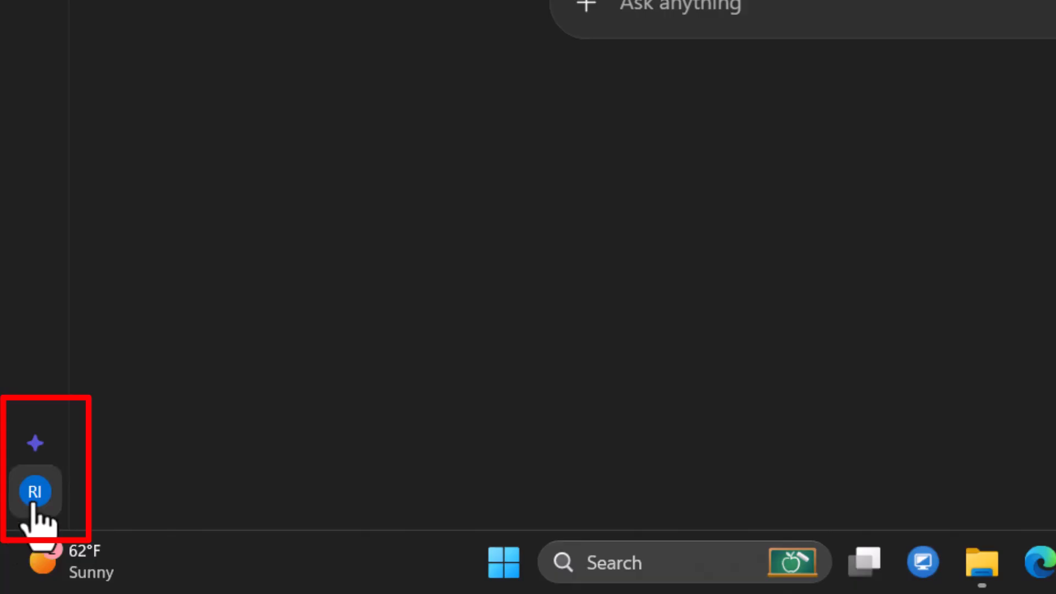
pyautogui.click(34, 511)
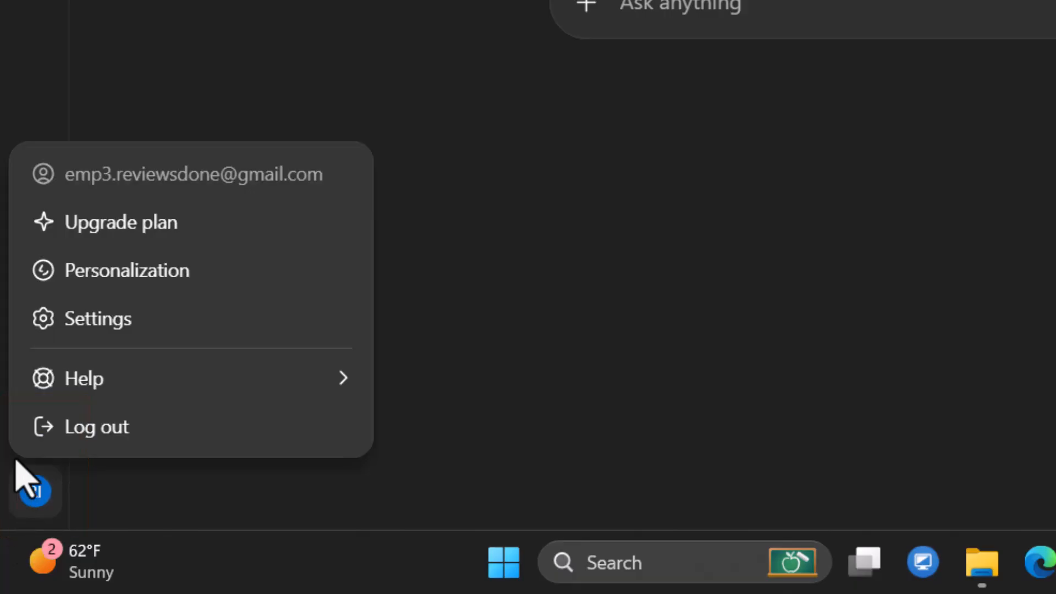
pyautogui.click(164, 324)
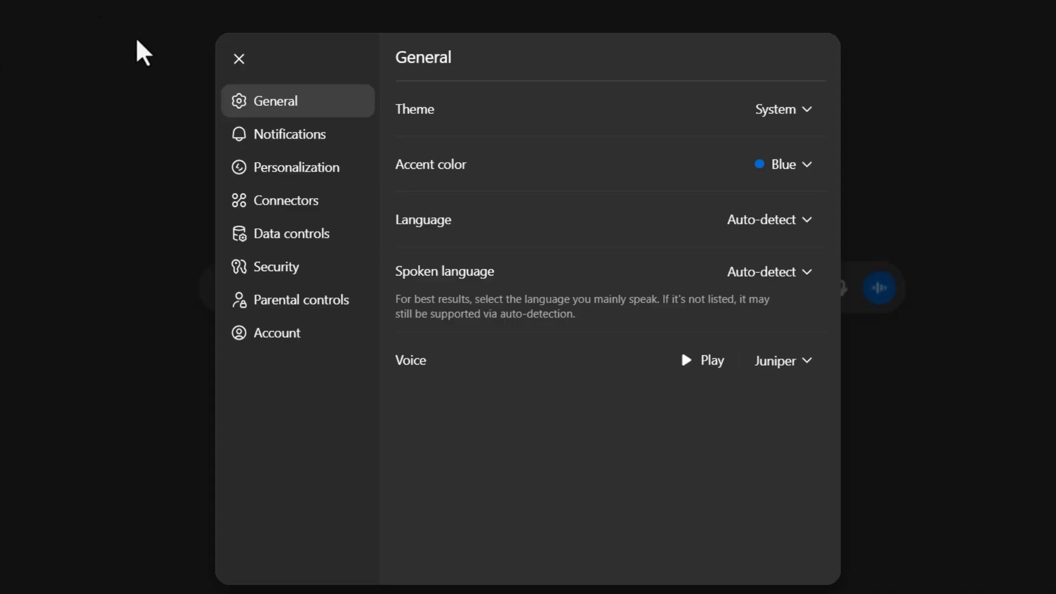
pyautogui.click(300, 171)
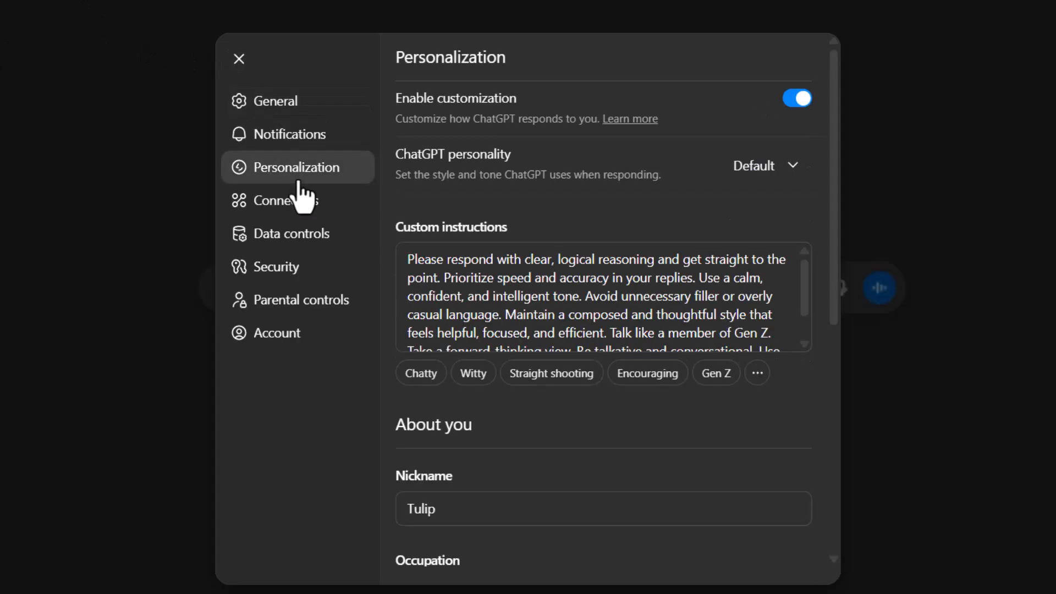
pyautogui.scroll(-8, 737, 210)
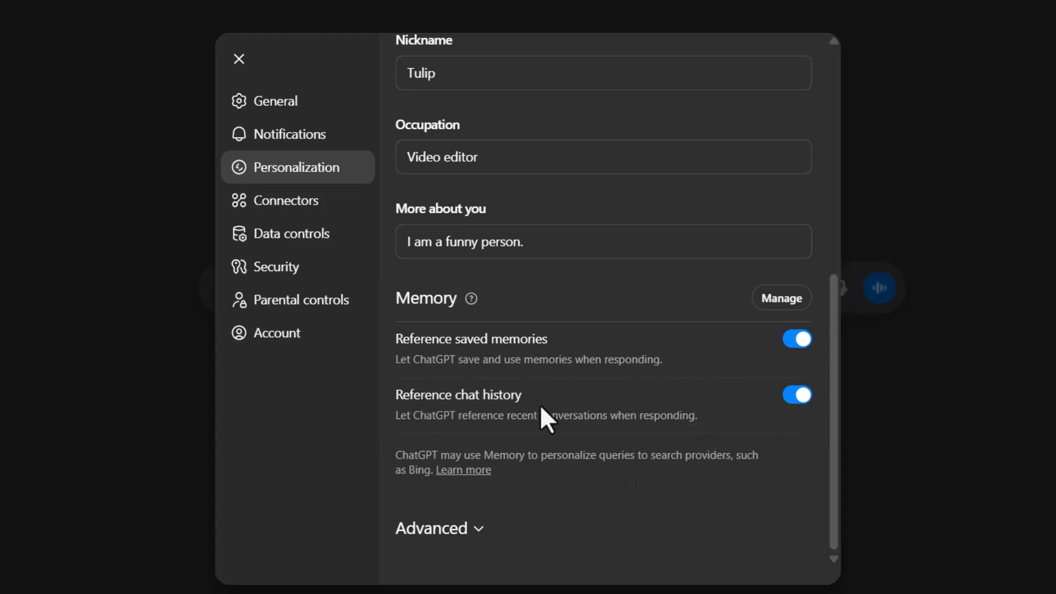
pyautogui.click(798, 340)
# Delete the saved memory "Loves BTS." and close the saved memories list and the settings.
pyautogui.click(777, 303)
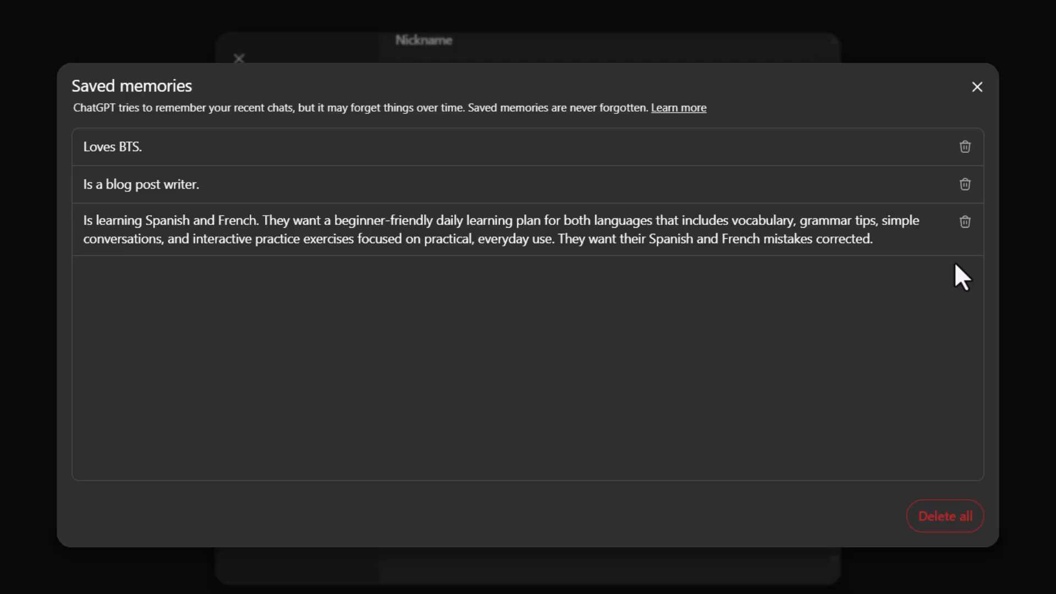
pyautogui.click(966, 147)
pyautogui.click(697, 337)
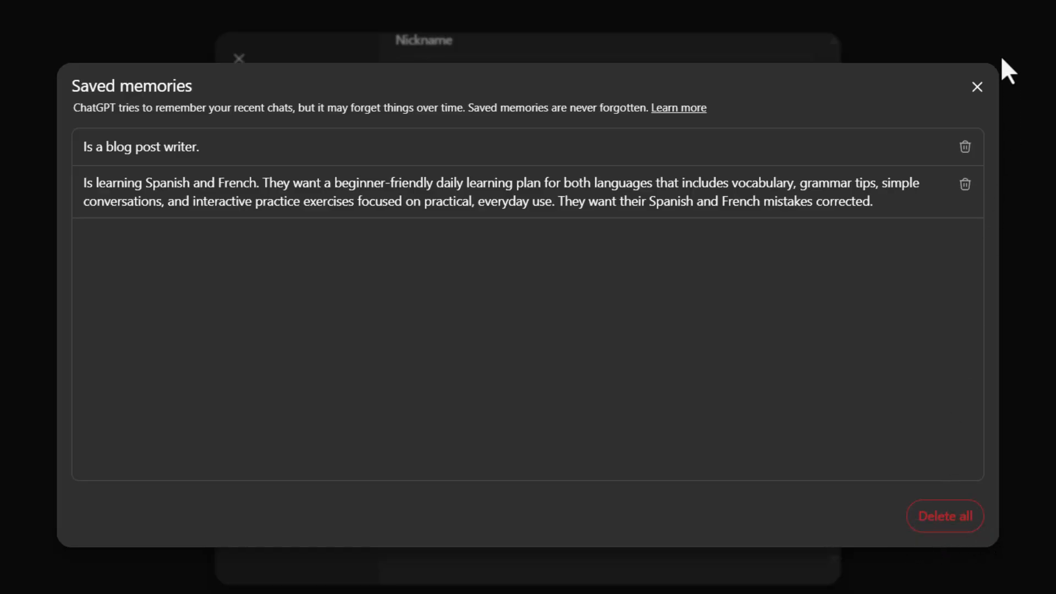
pyautogui.click(977, 87)
pyautogui.click(900, 69)
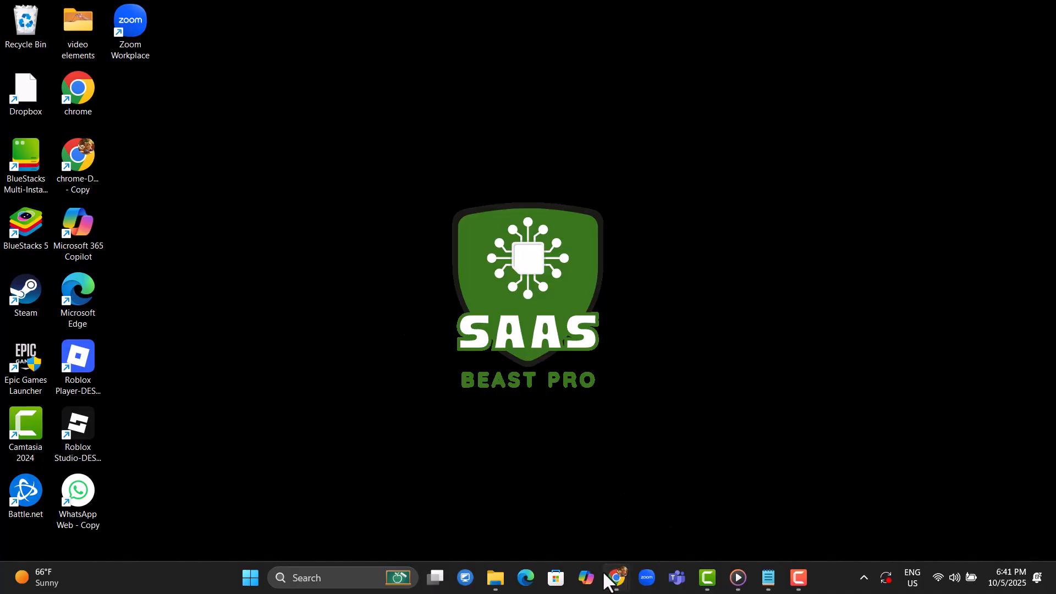
# In ChatGPT, use Create image with a prompt for a magical fairytale forest at twilight, including a whimsical castle and mythical creatures, and download the image.
pyautogui.moveTo(617, 575)
pyautogui.click(651, 539)
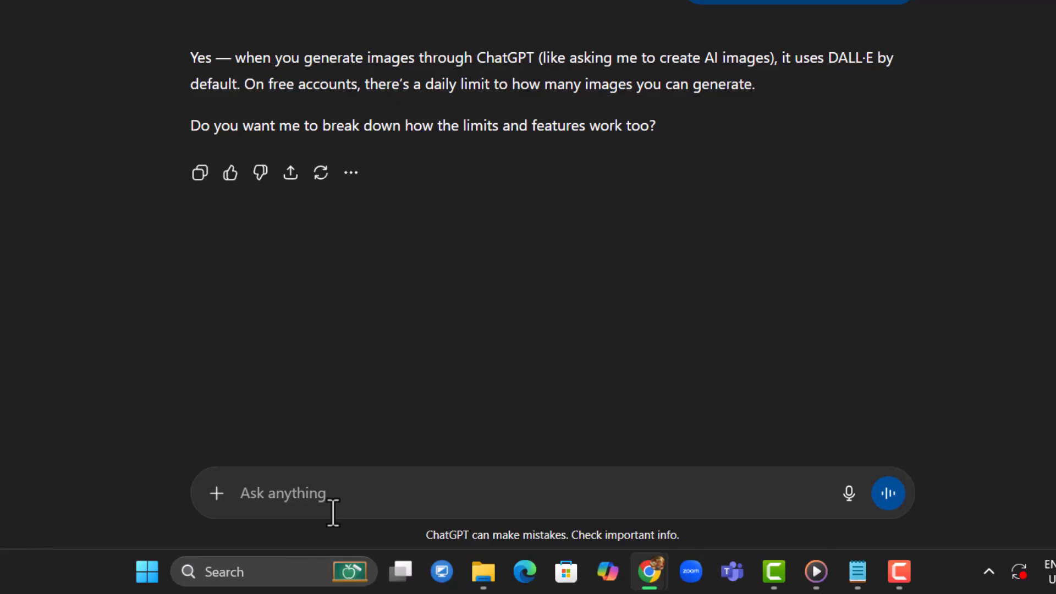
pyautogui.write('A magical fairytale forest at twilight, with sparkling streams, towering ancient trees, glowing mushrooms, and a whimsical castle in the background. A gentle mist floats through the air, and mythical creatures like fairies and unicorns peek from behind the trees. Soft, ethereal lighting, highly detailed, fantasy art style.')
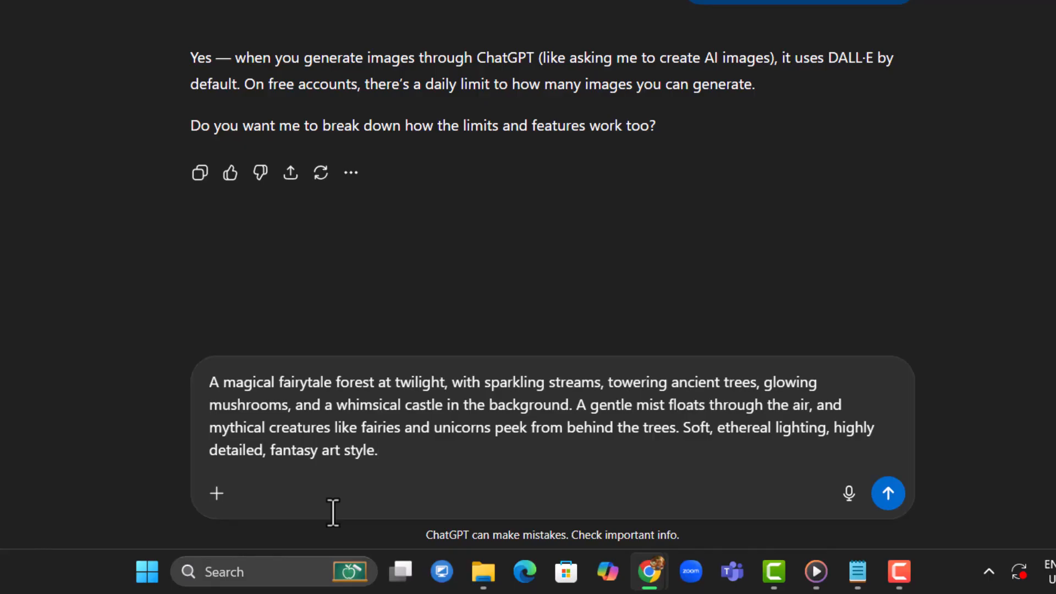
pyautogui.click(225, 499)
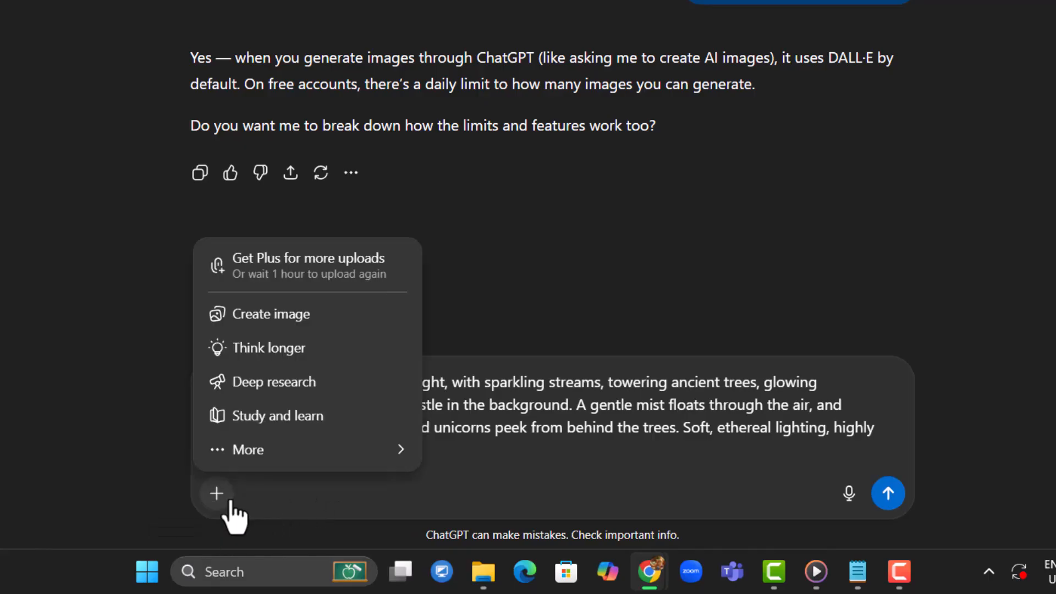
pyautogui.click(294, 317)
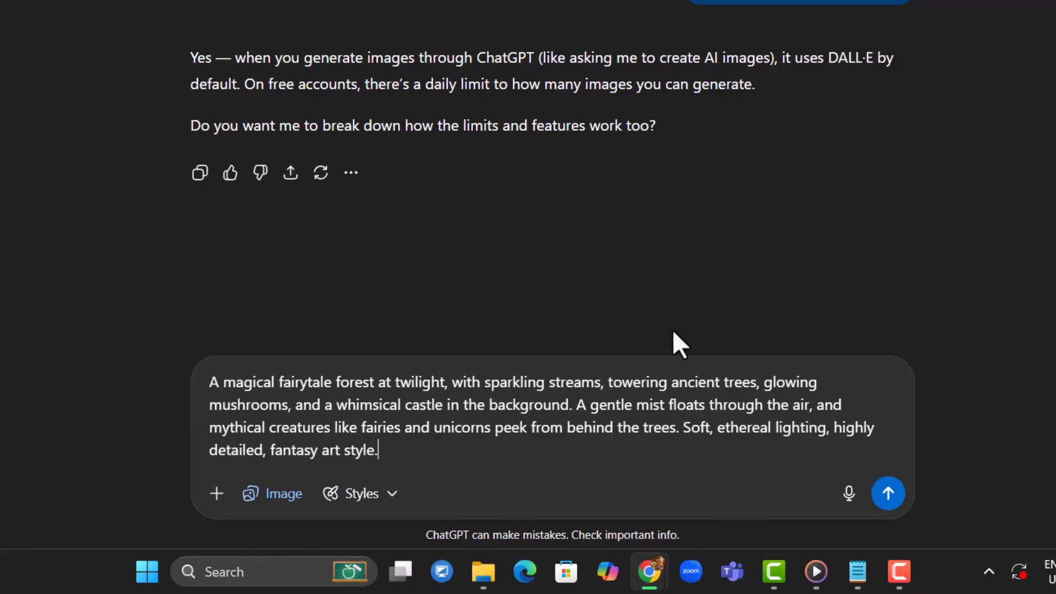
pyautogui.press('Return')
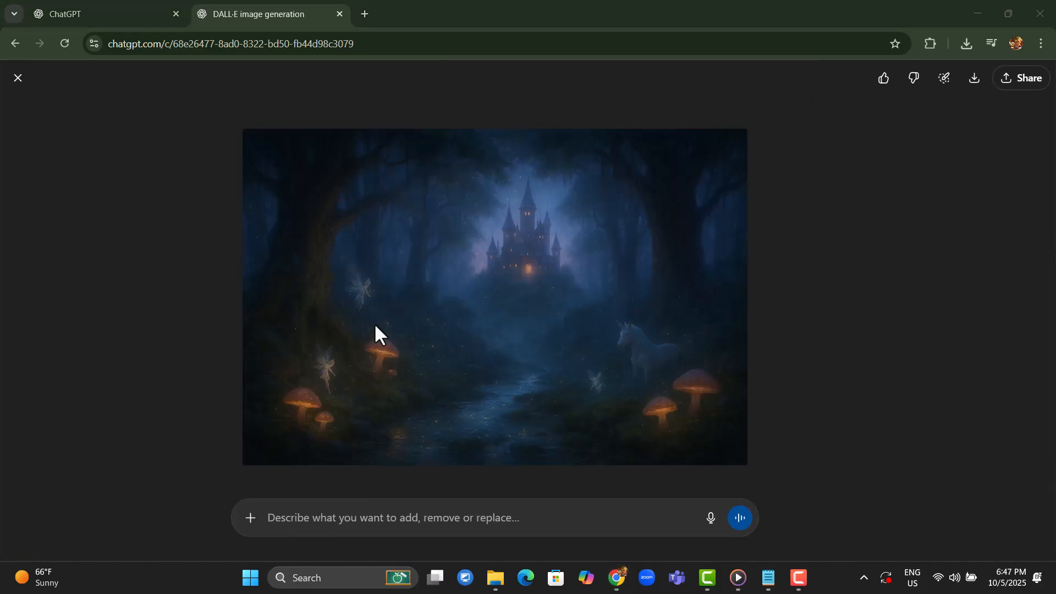
pyautogui.click(970, 82)
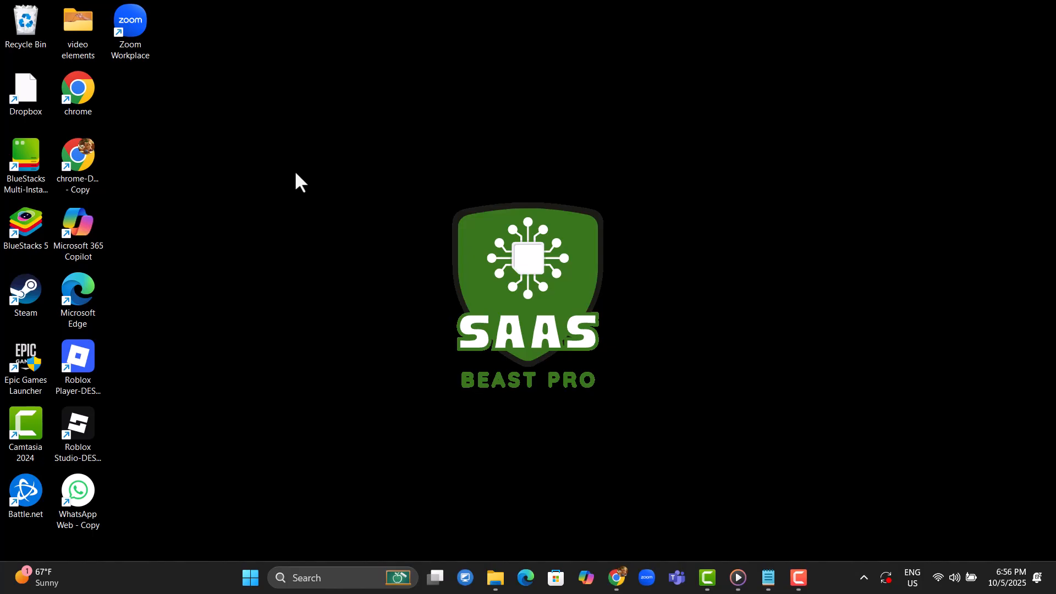
# Switch to ChatGPT in Chrome, expand the sidebar and open the Explore GPTs page.
pyautogui.moveTo(621, 587)
pyautogui.click(687, 509)
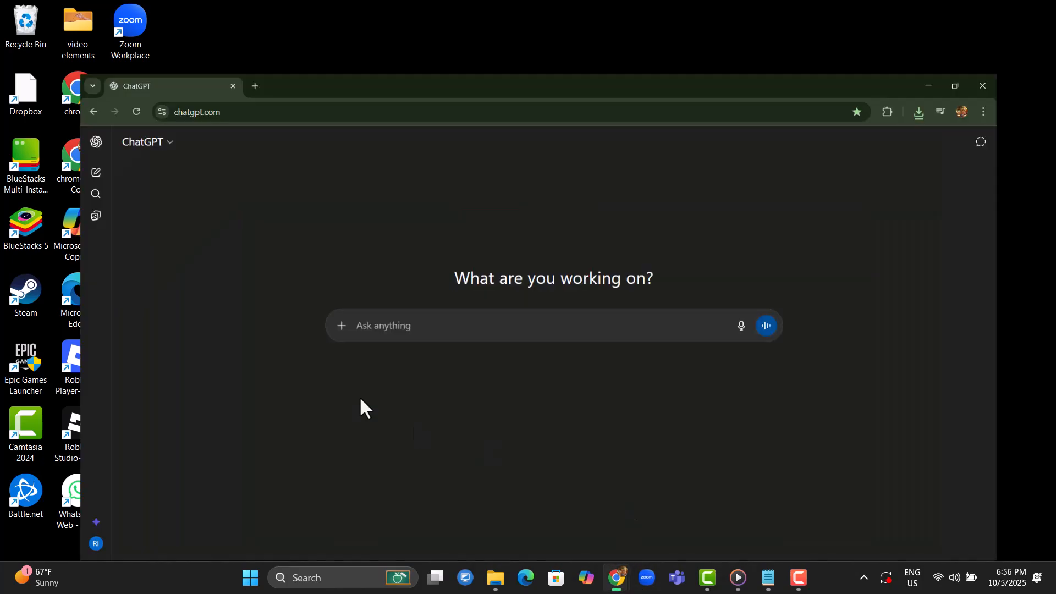
pyautogui.click(18, 82)
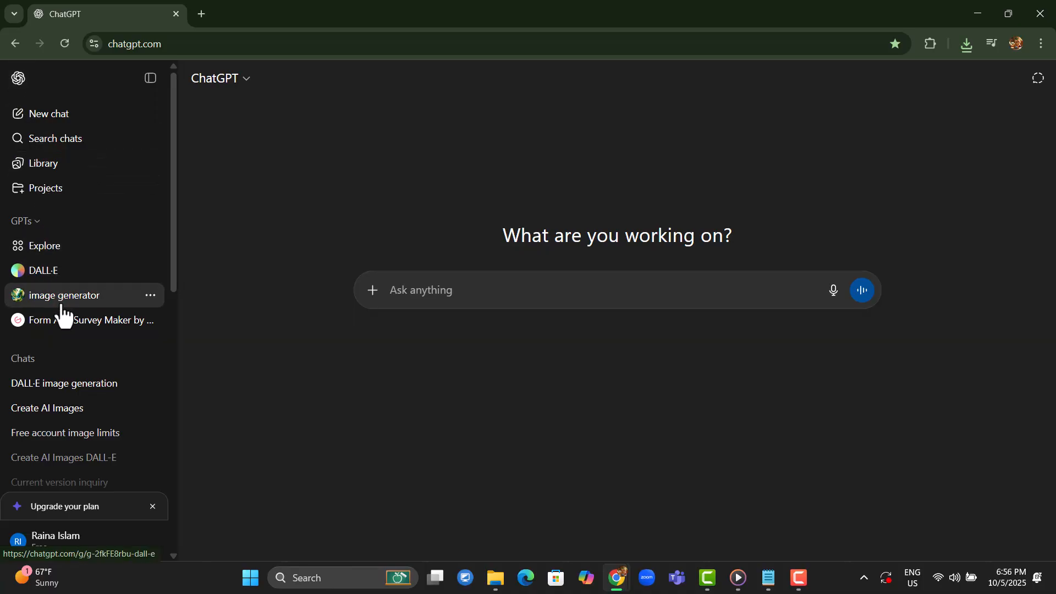
pyautogui.scroll(-10, 65, 333)
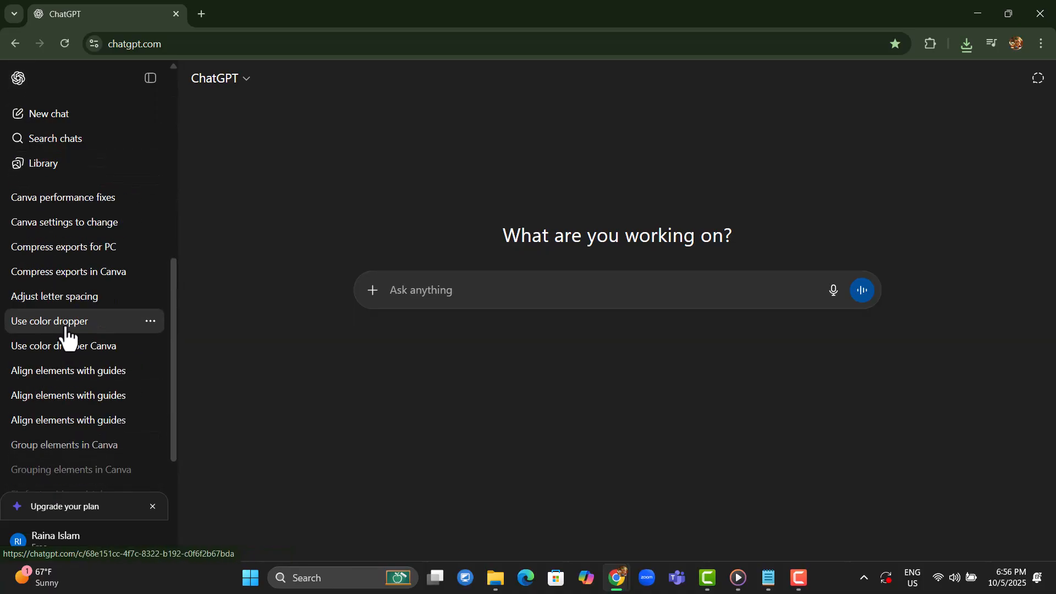
pyautogui.scroll(10, 67, 337)
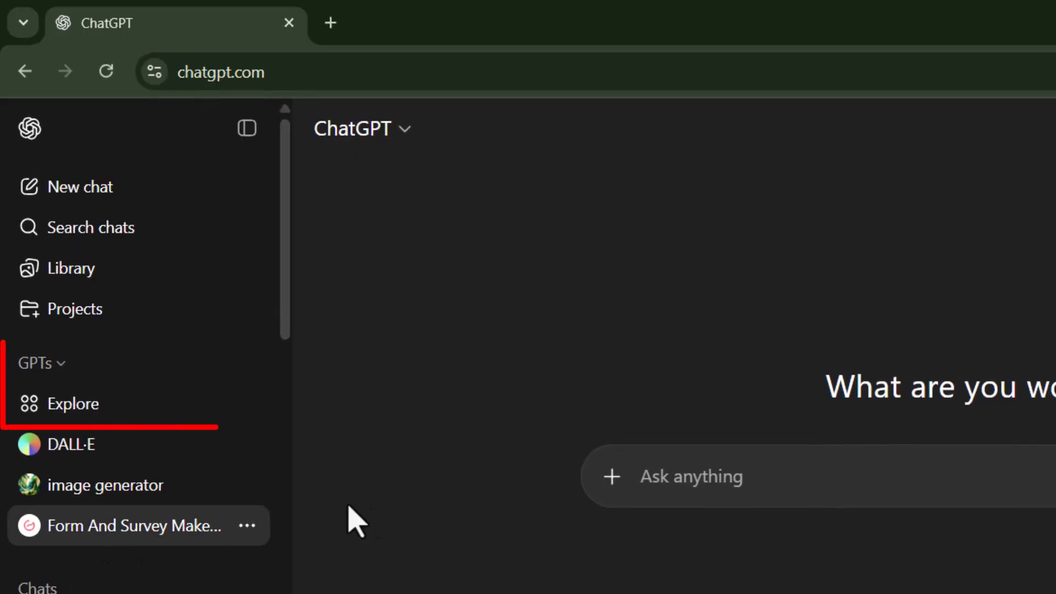
pyautogui.click(127, 408)
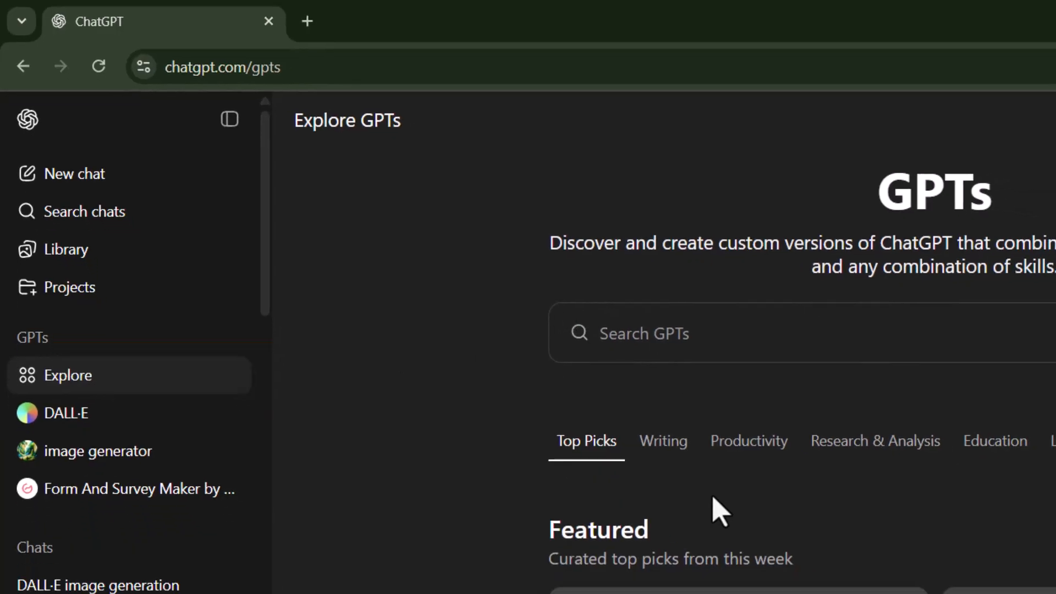
# Collapse the sidebar and browse the Explore GPTs listings, including the recently used, trending, Writing and Productivity GPTs.
pyautogui.click(229, 119)
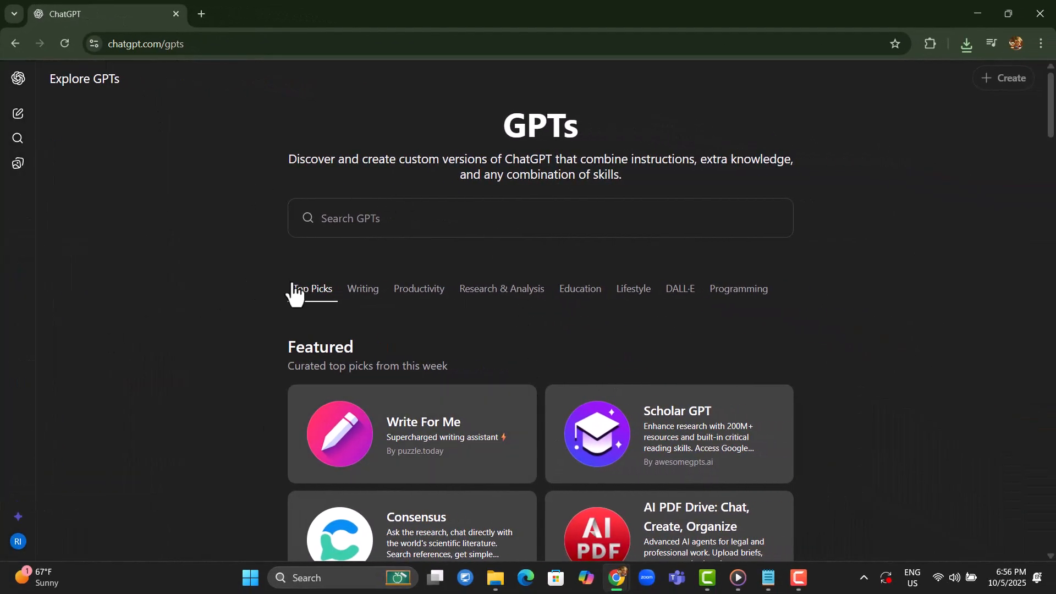
pyautogui.scroll(-4, 294, 292)
pyautogui.scroll(4, 183, 325)
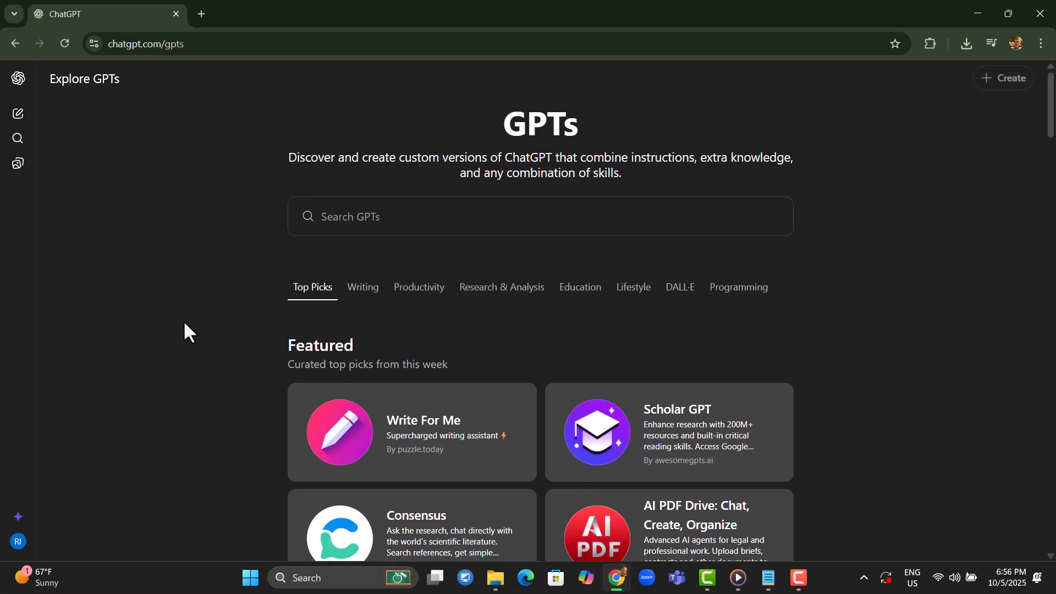
pyautogui.click(350, 232)
pyautogui.scroll(-5, 203, 332)
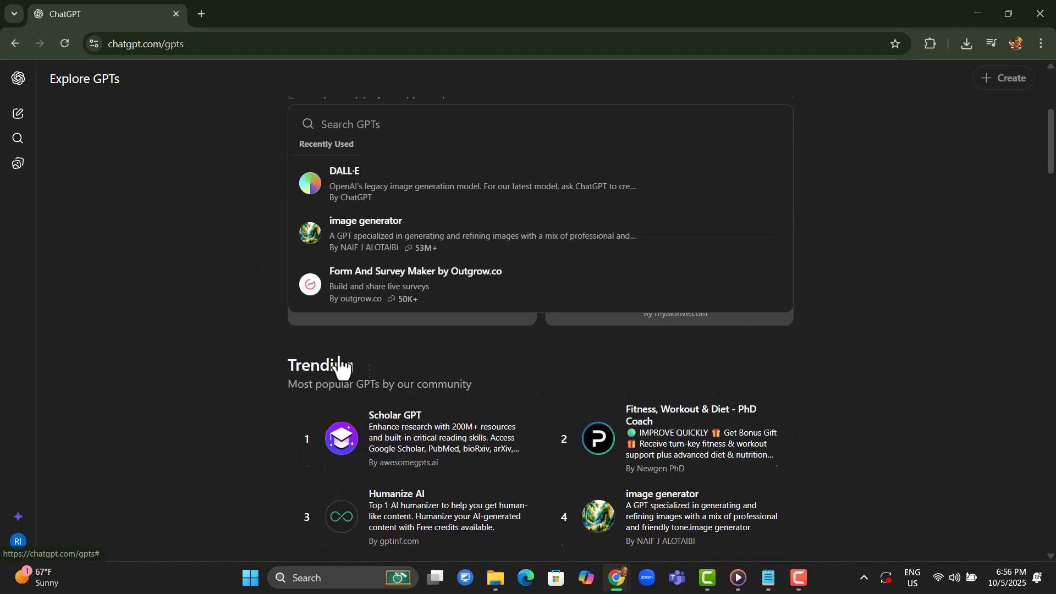
pyautogui.scroll(-10, 339, 366)
pyautogui.scroll(-4, 388, 391)
pyautogui.scroll(6, 385, 399)
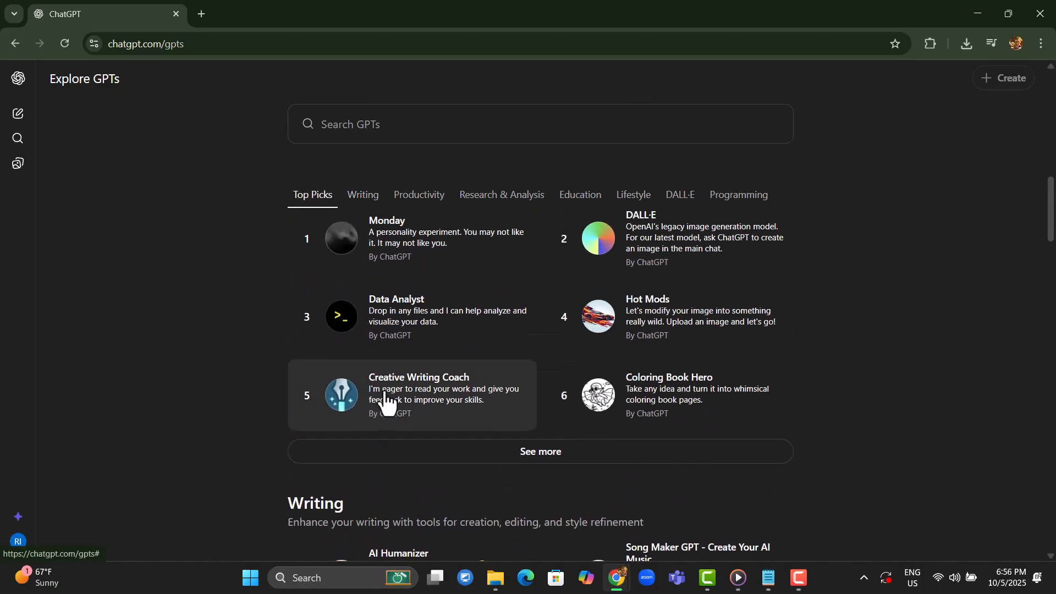
pyautogui.scroll(-2, 473, 429)
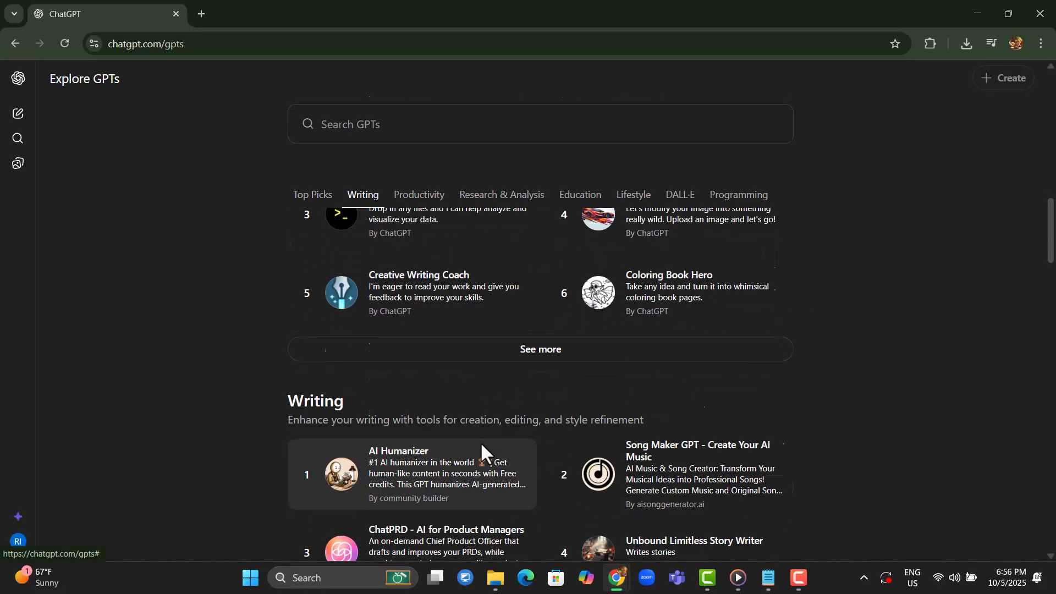
pyautogui.scroll(-11, 481, 448)
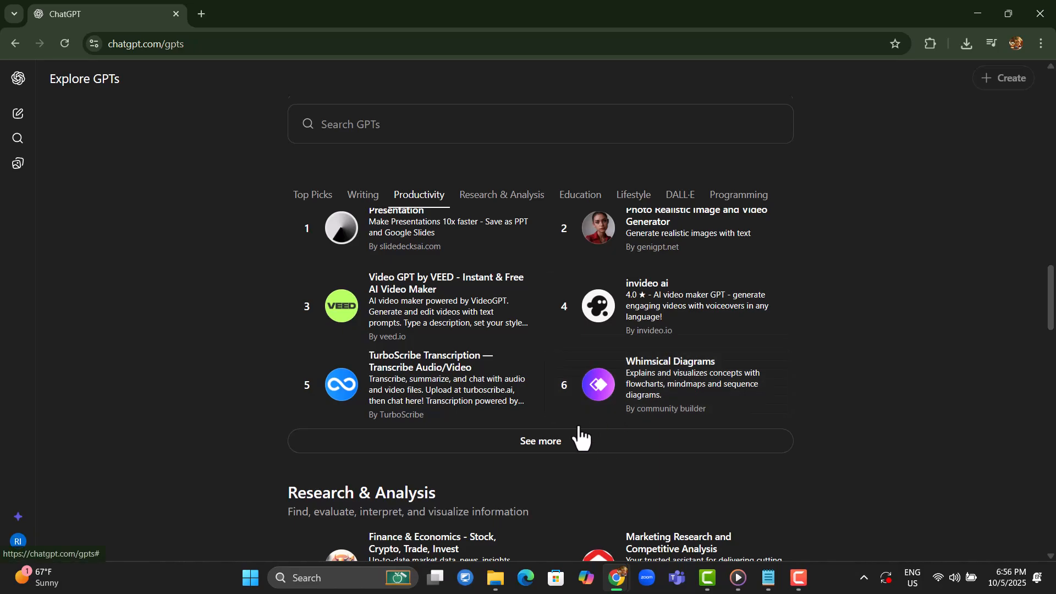
# Review the details of Video GPT by VEED in the Productivity category and start a chat with it.
pyautogui.click(407, 312)
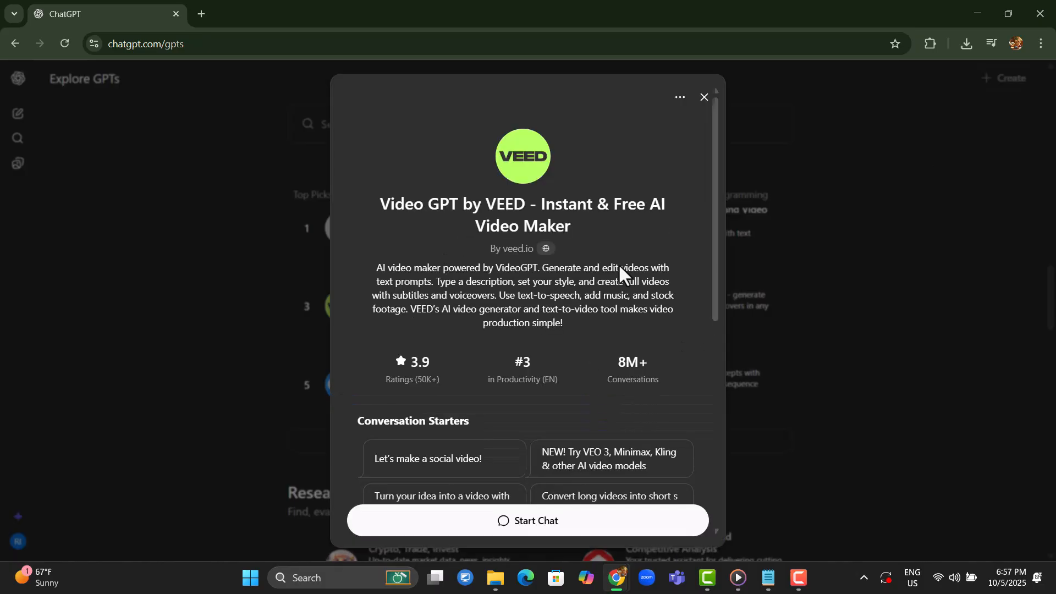
pyautogui.scroll(-4, 597, 468)
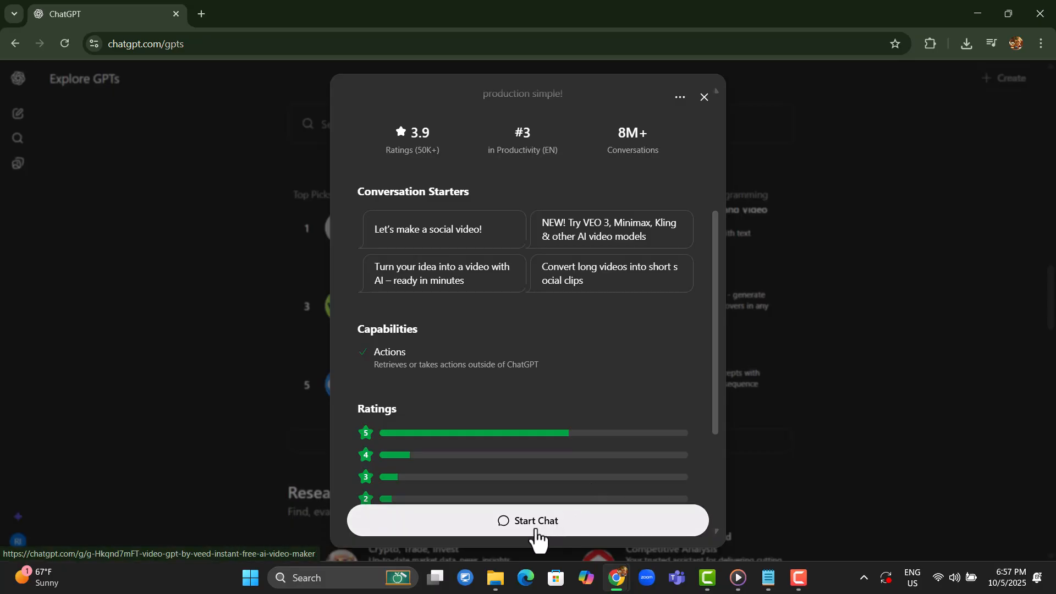
pyautogui.click(566, 530)
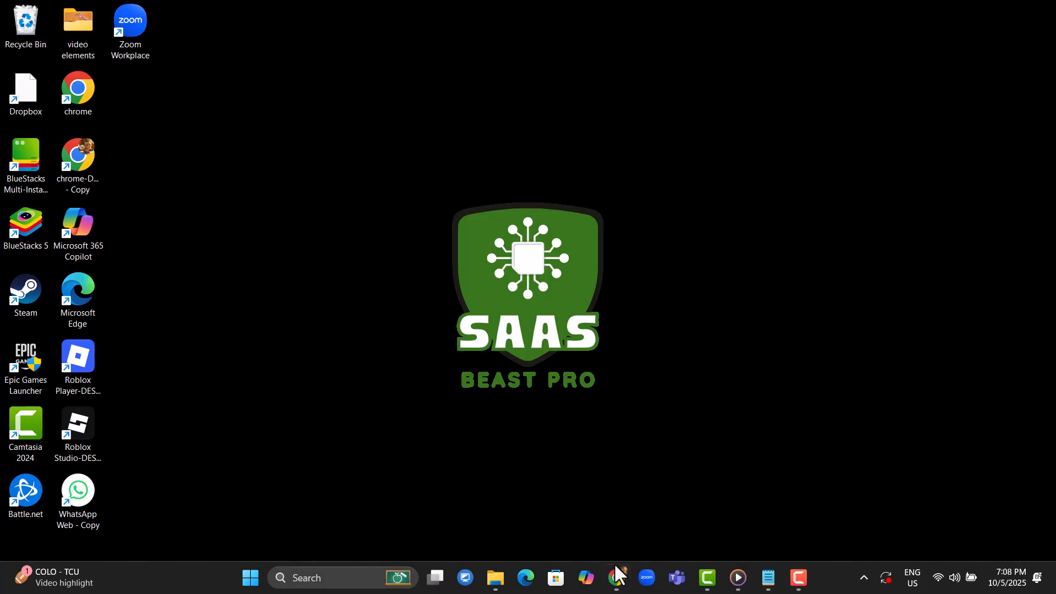
# Switch to ChatGPT in Chrome, then request and confirm an export of the account data from the Data controls settings.
pyautogui.moveTo(617, 575)
pyautogui.click(676, 531)
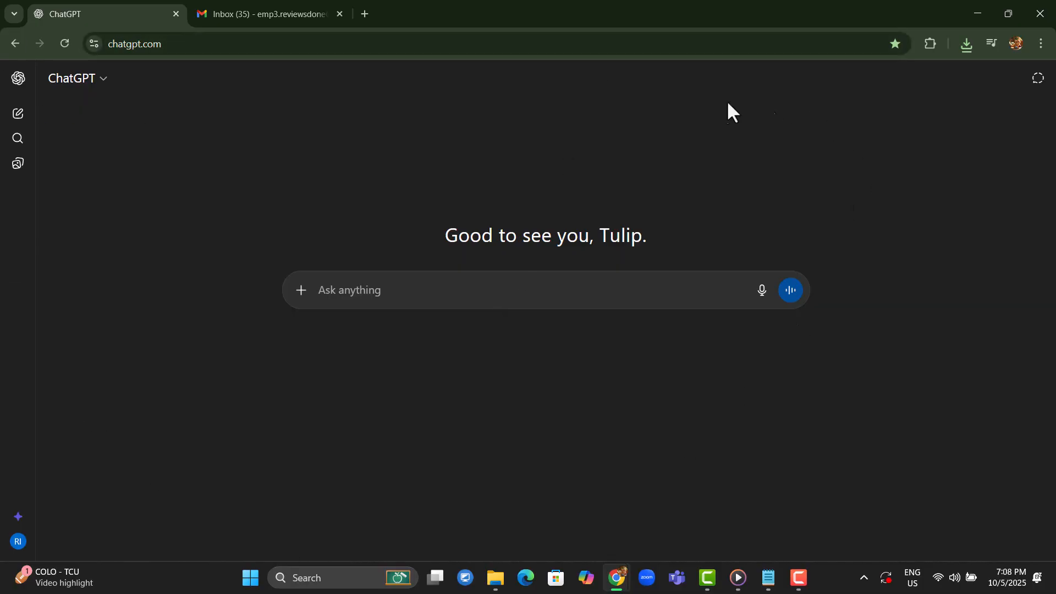
pyautogui.moveTo(402, 209); pyautogui.dragTo(725, 243)
pyautogui.click(737, 242)
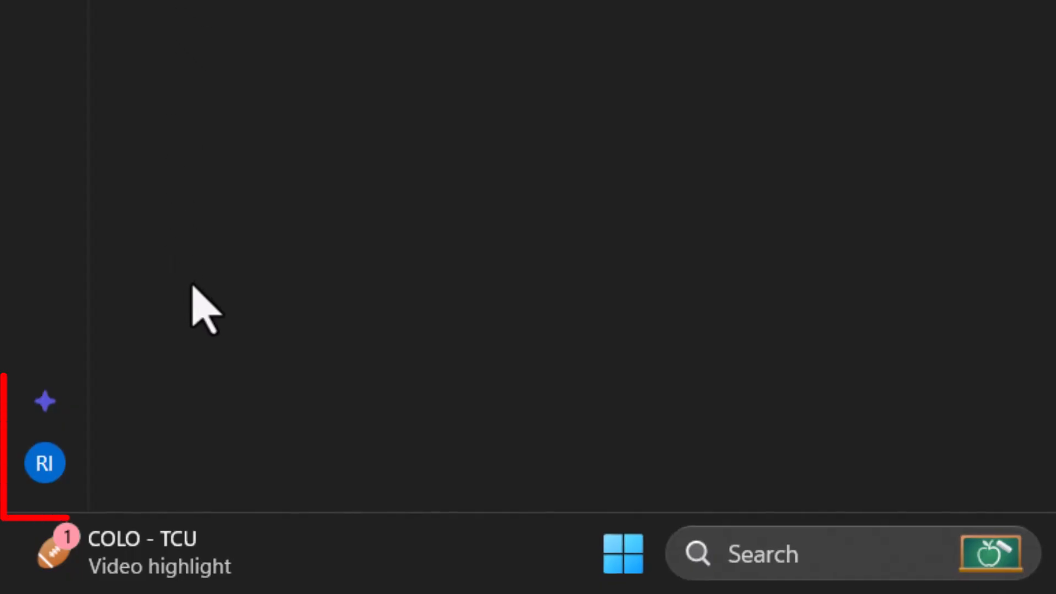
pyautogui.click(39, 472)
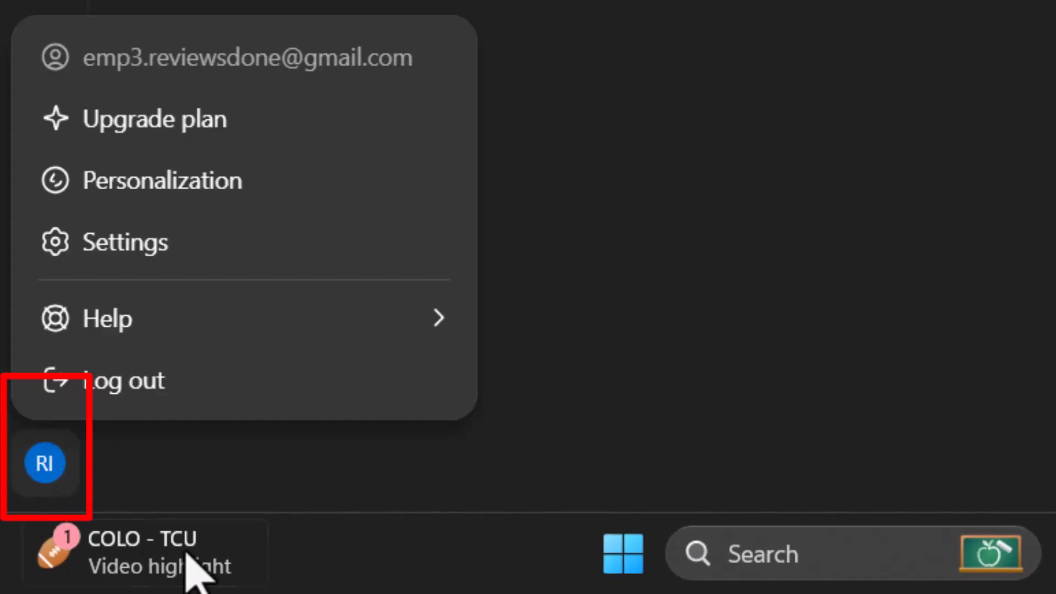
pyautogui.click(251, 253)
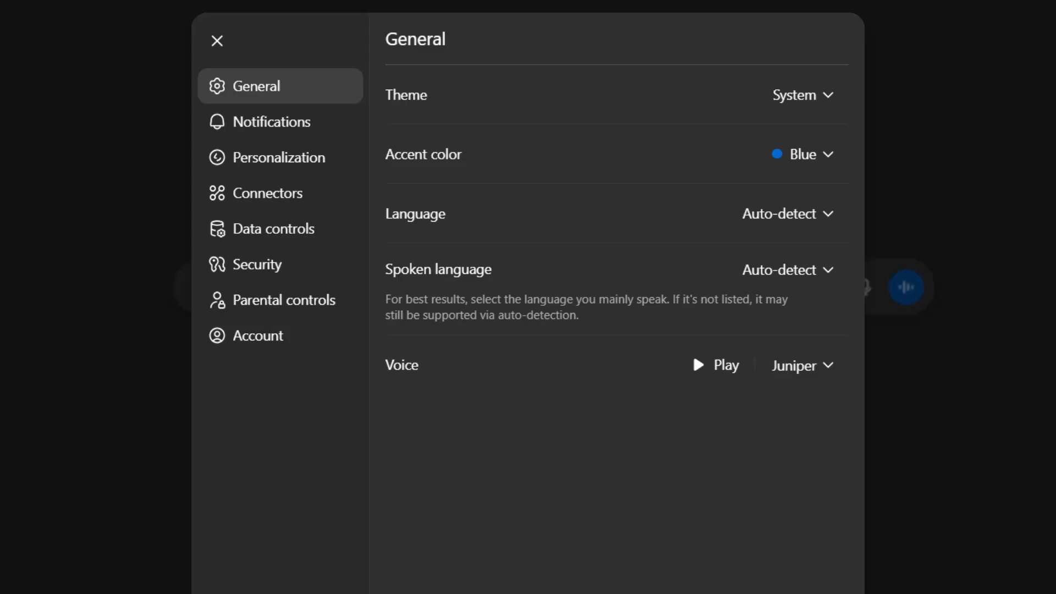
pyautogui.click(300, 254)
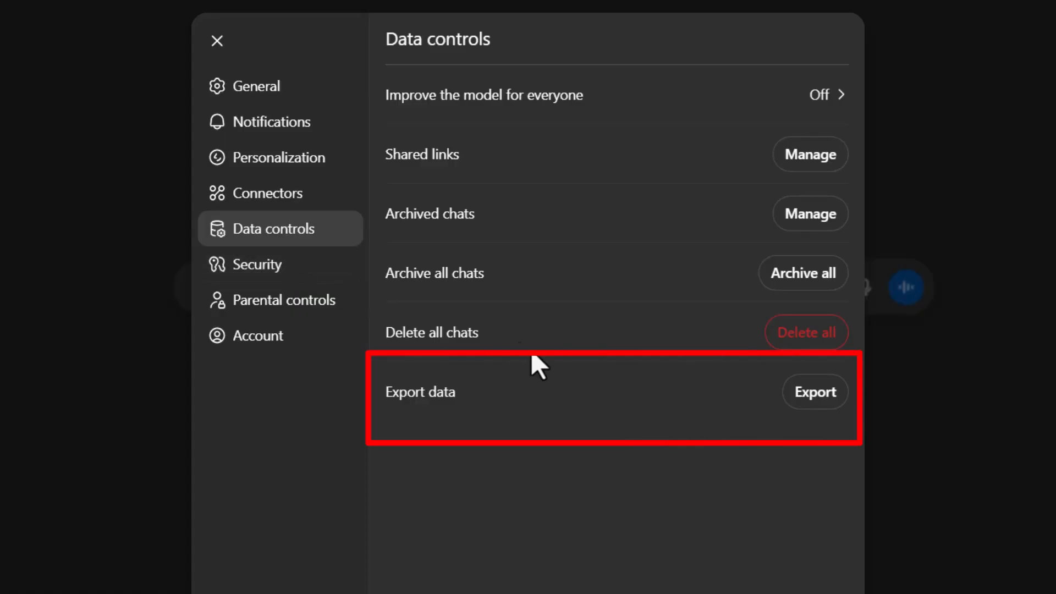
pyautogui.click(822, 401)
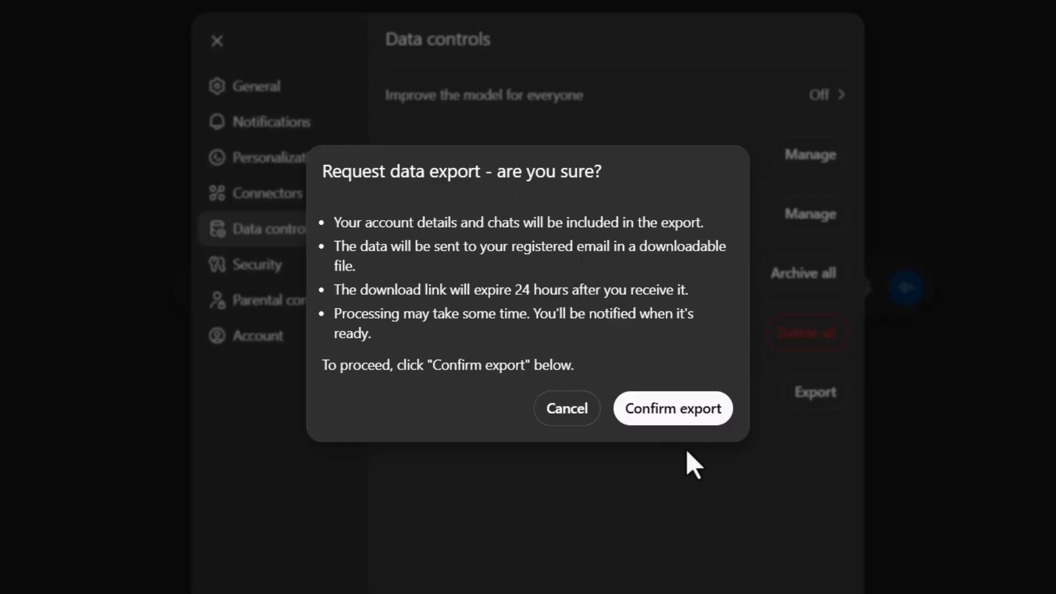
pyautogui.click(690, 415)
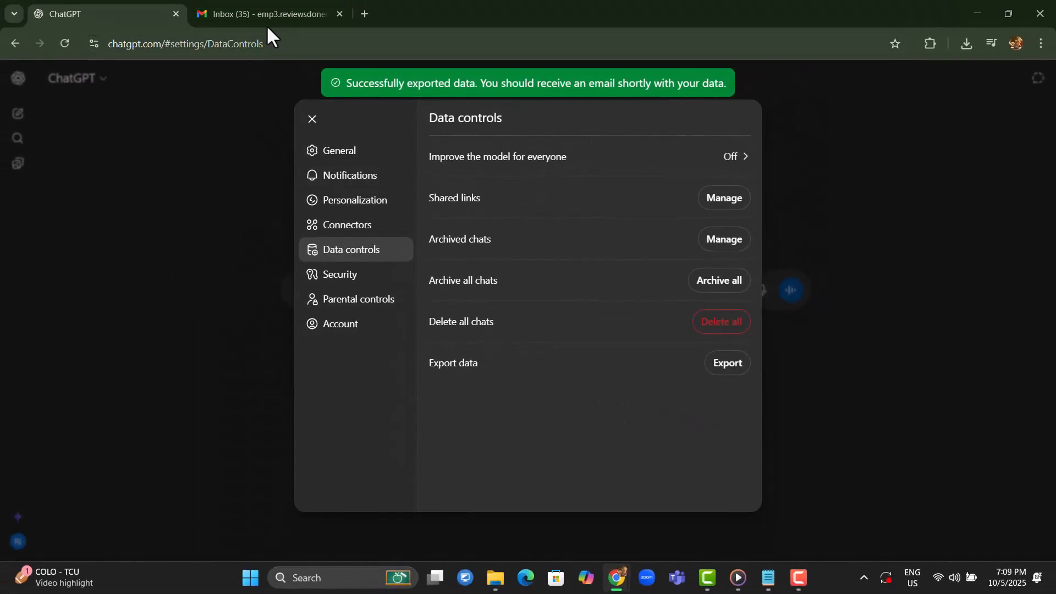
# Switch to Gmail, open OpenAI's "ChatGPT - Your data export is ready" email and download the data export.
pyautogui.click(279, 13)
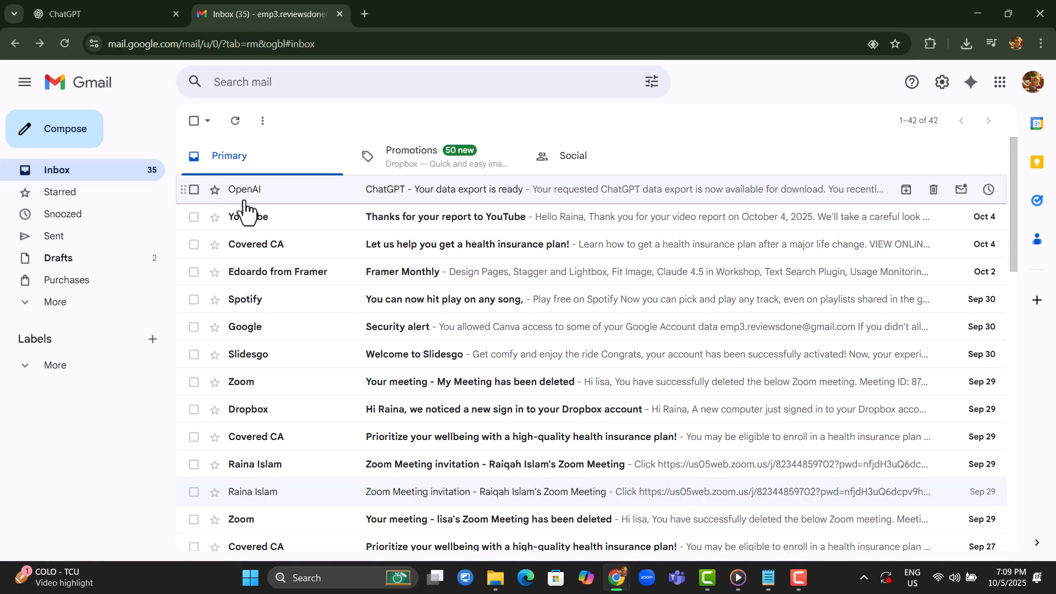
pyautogui.click(462, 192)
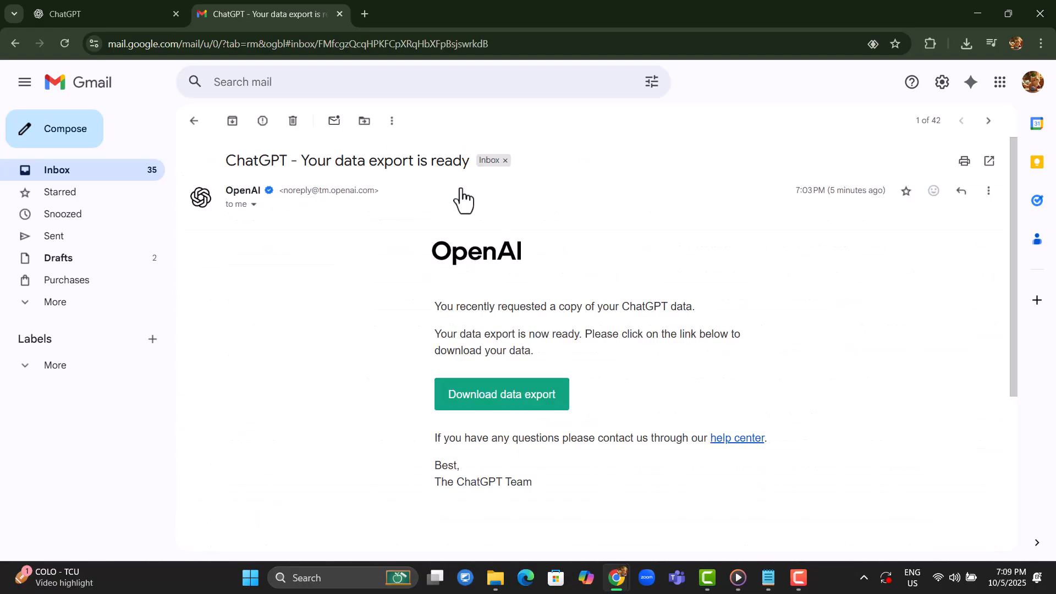
pyautogui.click(529, 406)
pyautogui.click(243, 11)
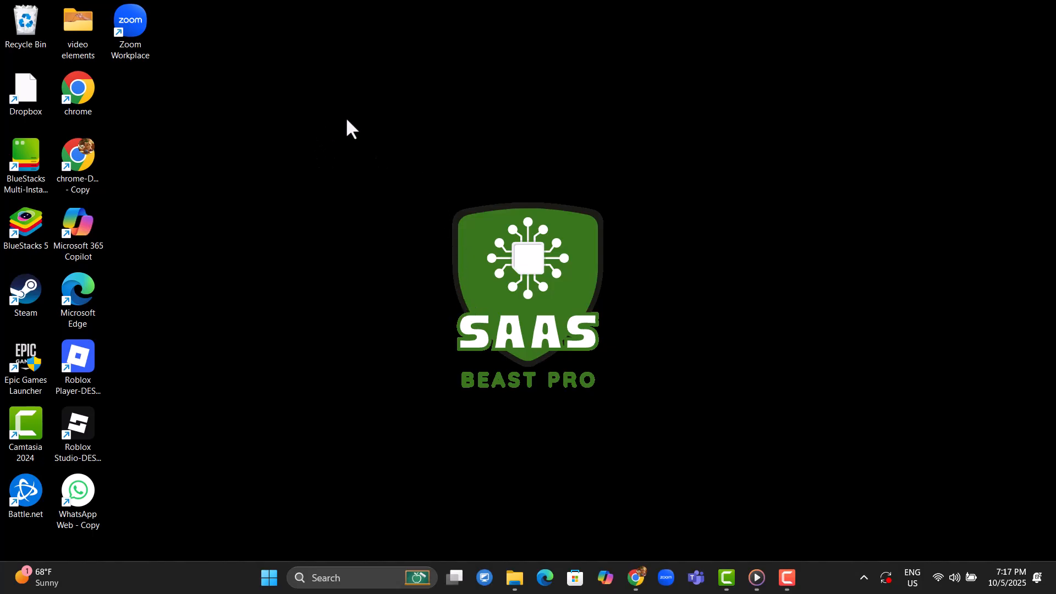
# Switch to ChatGPT in Chrome and log out of all devices from the Security settings.
pyautogui.moveTo(636, 578)
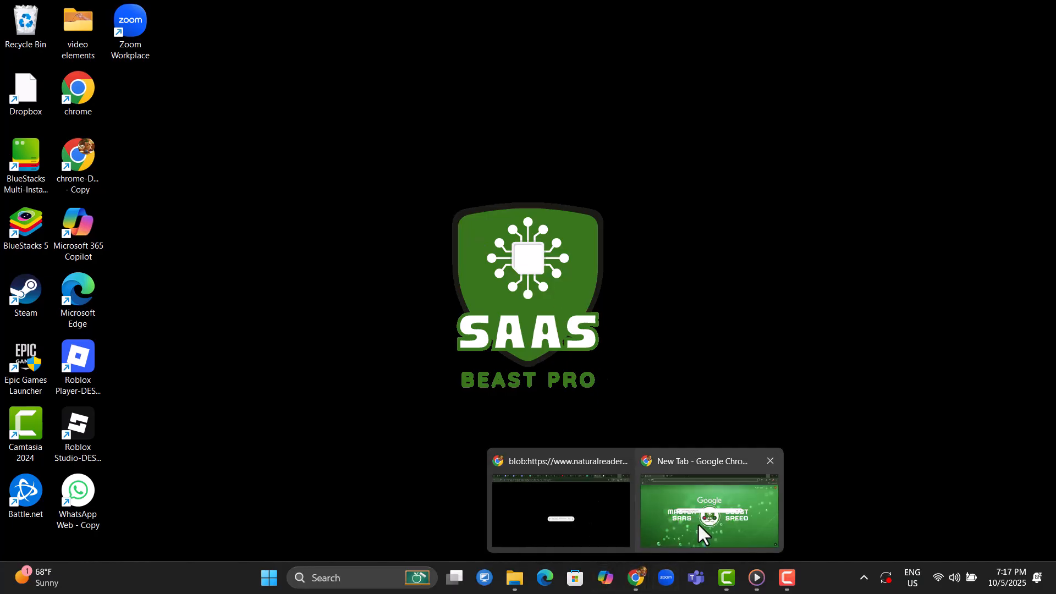
pyautogui.click(698, 523)
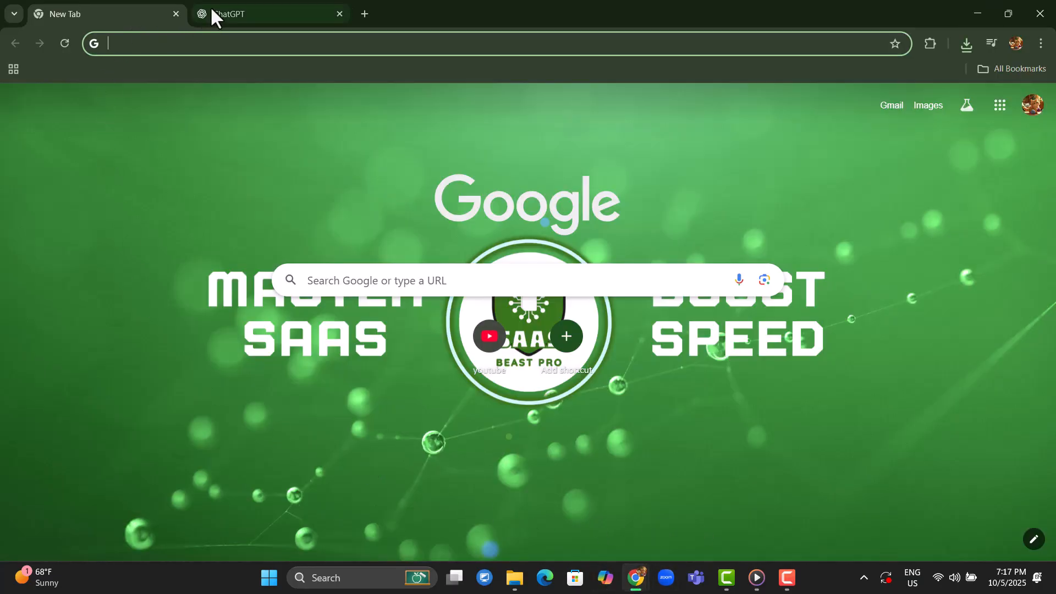
pyautogui.click(209, 12)
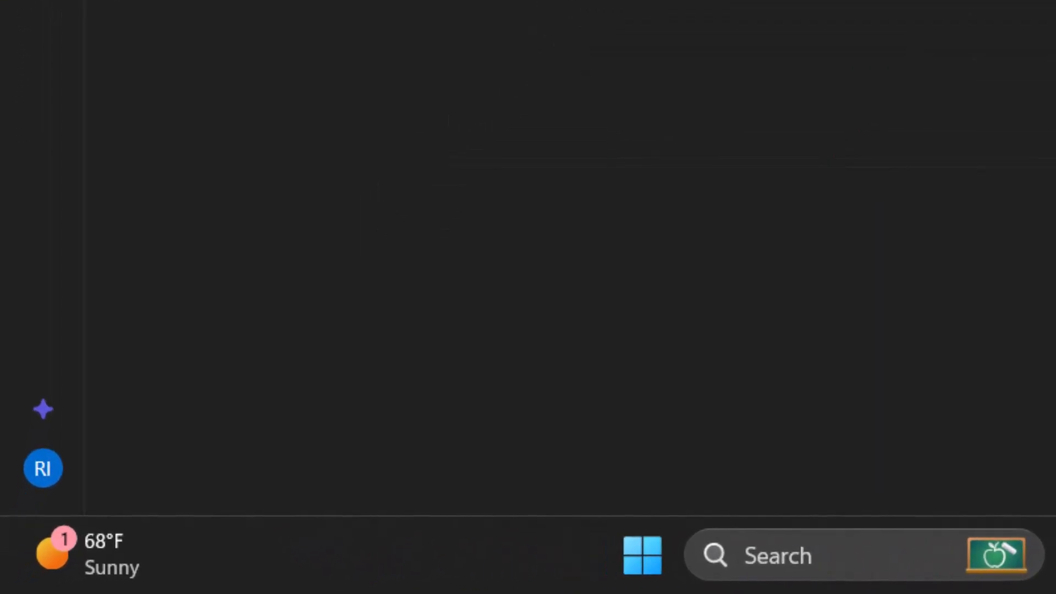
pyautogui.click(44, 472)
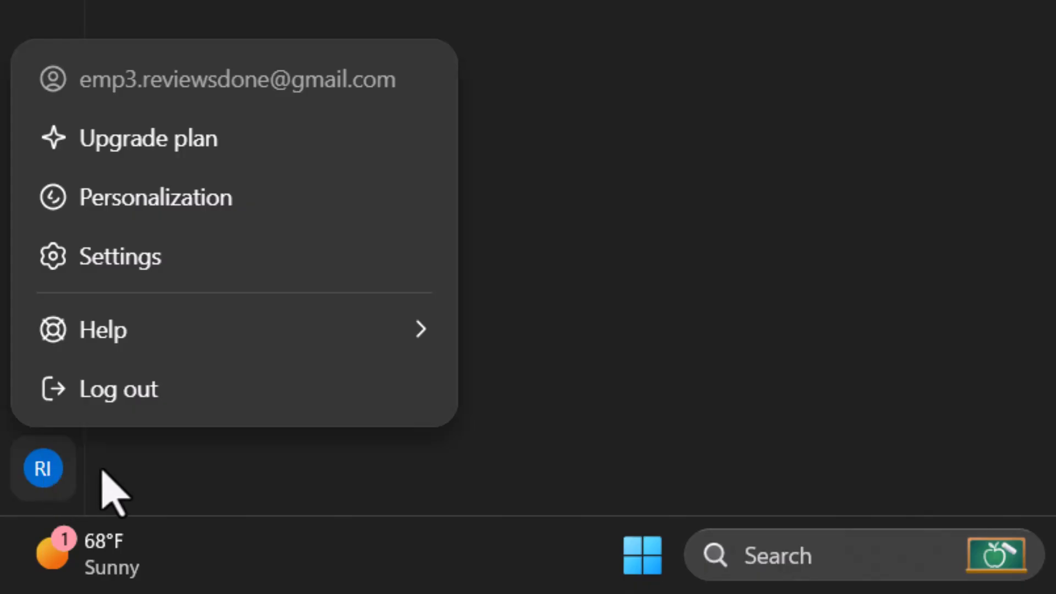
pyautogui.click(193, 275)
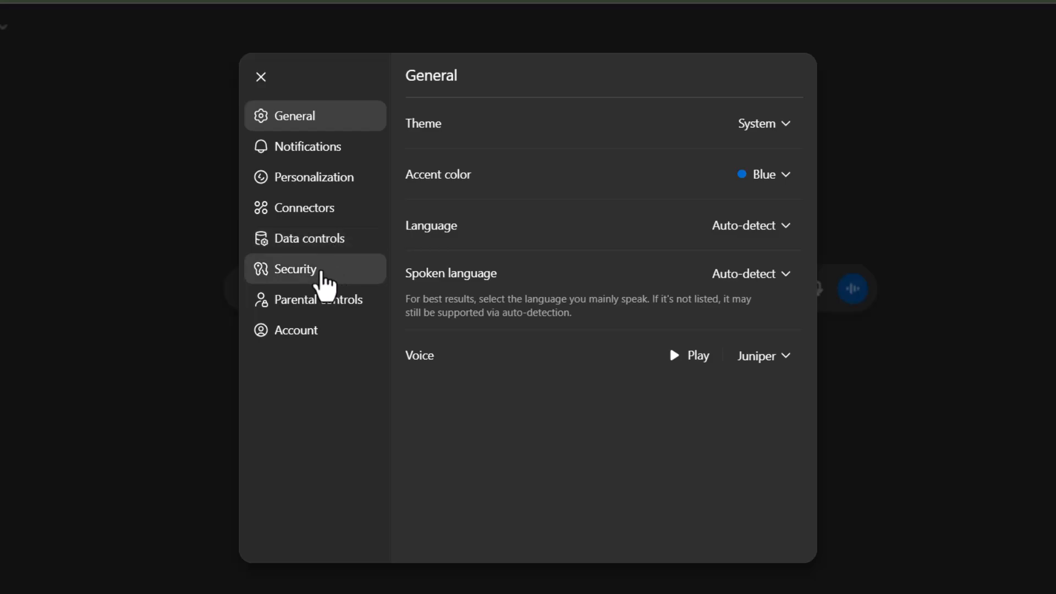
pyautogui.click(324, 285)
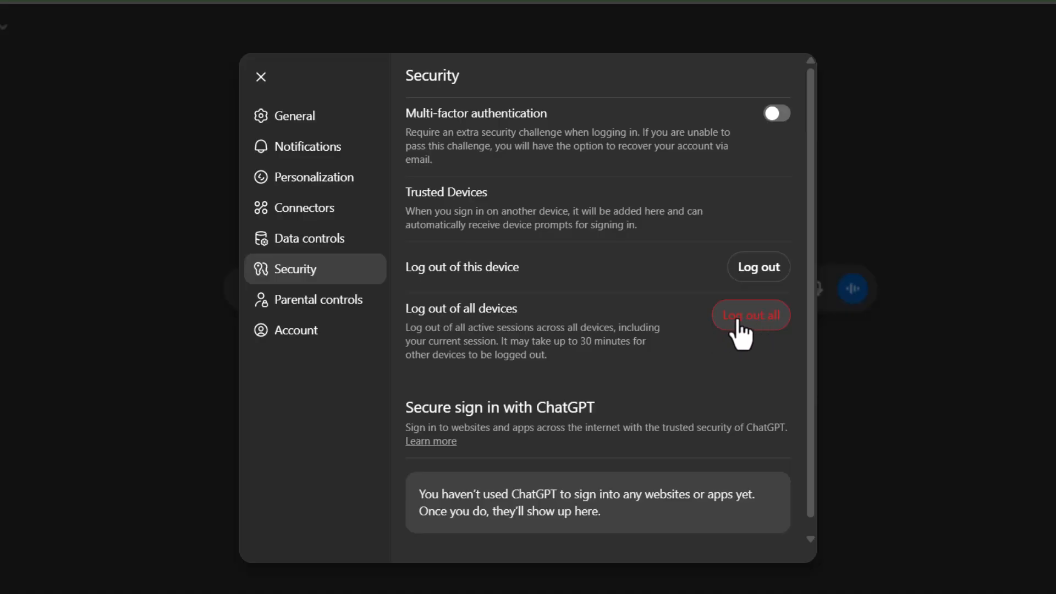
pyautogui.click(761, 324)
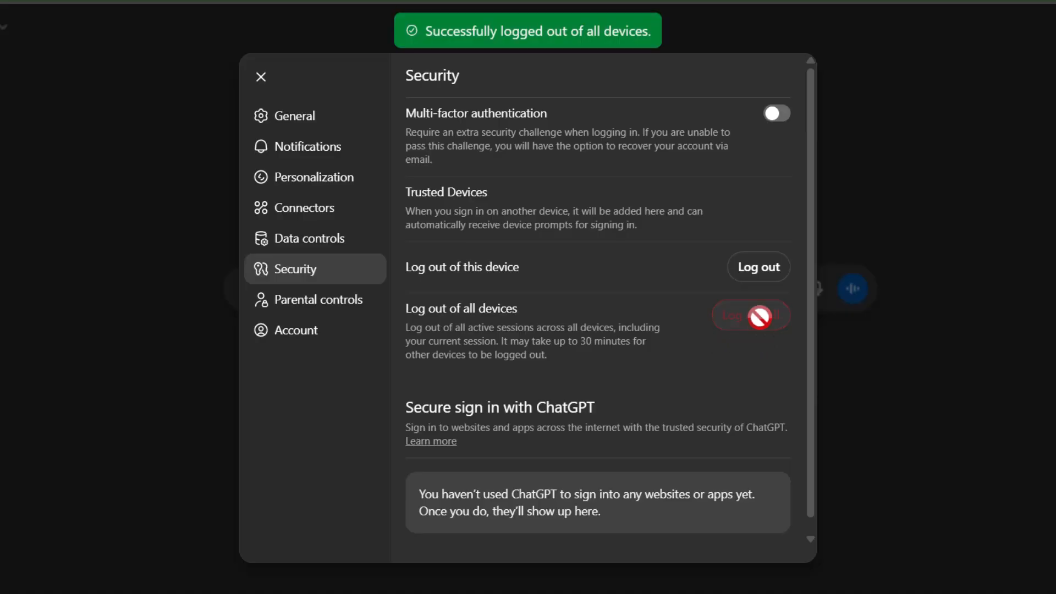